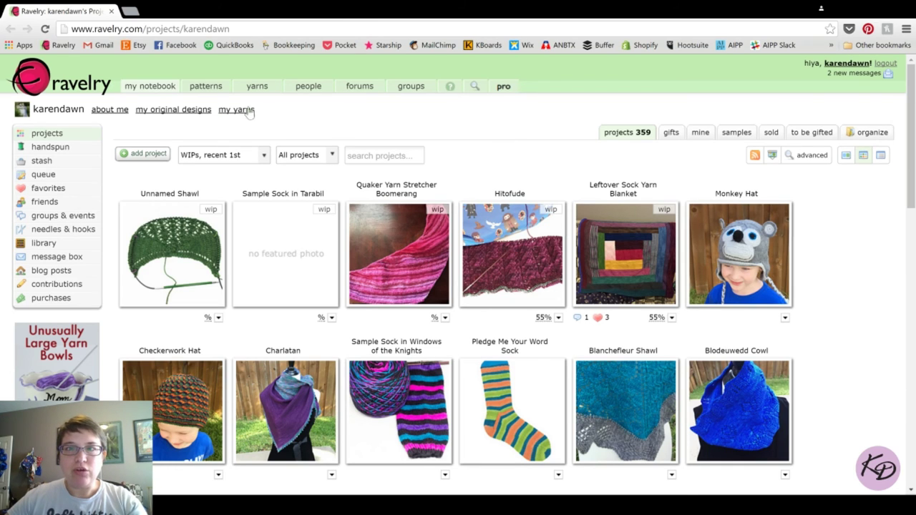
- Browse the existing project gallery in the notebook and return to its beginning
click(151, 86)
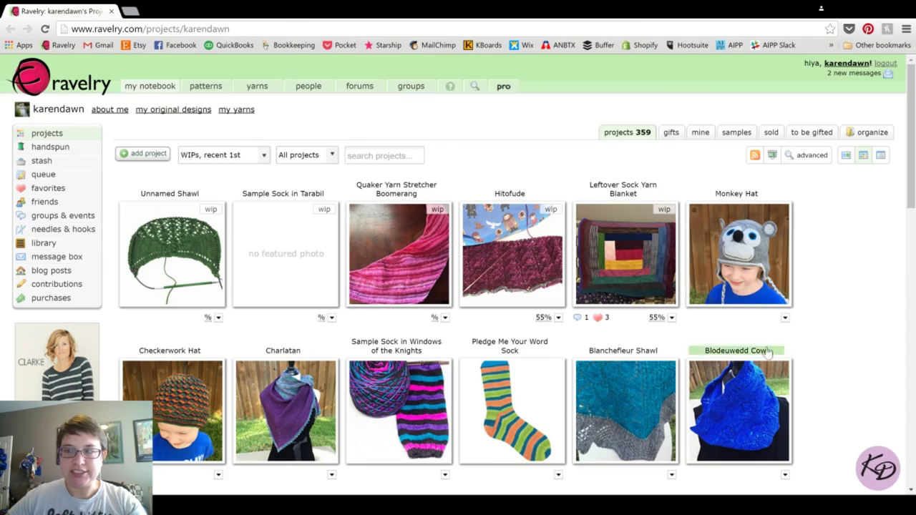
scroll(847, 321, down, 3)
scroll(846, 322, down, 7)
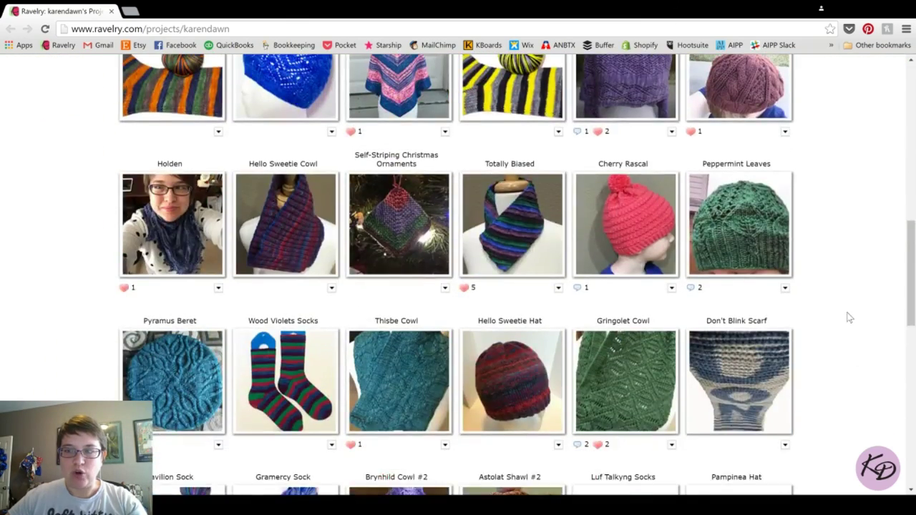
scroll(850, 317, down, 5)
scroll(852, 314, down, 9)
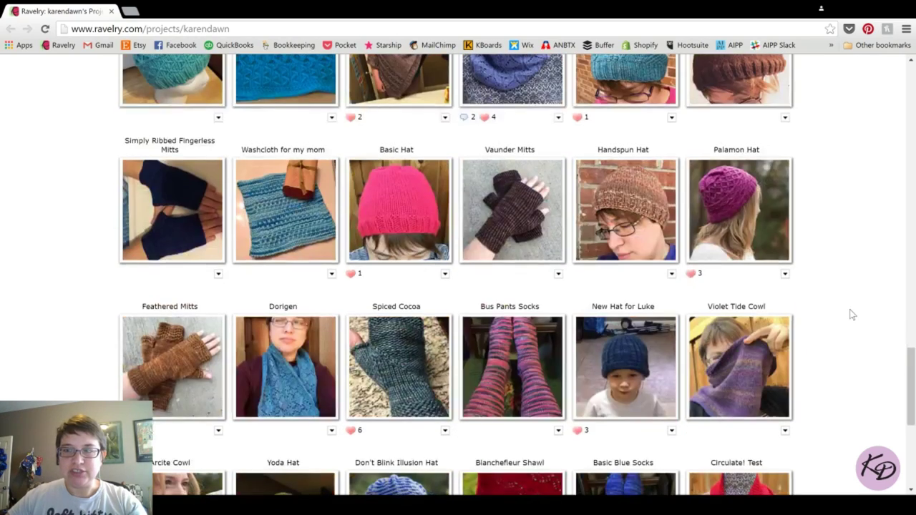
scroll(852, 314, down, 1)
scroll(852, 315, down, 4)
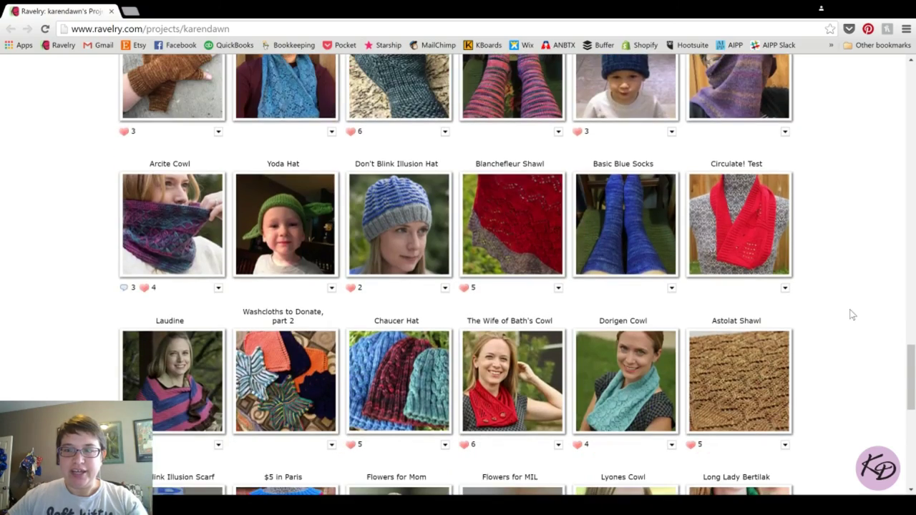
scroll(867, 332, down, 3)
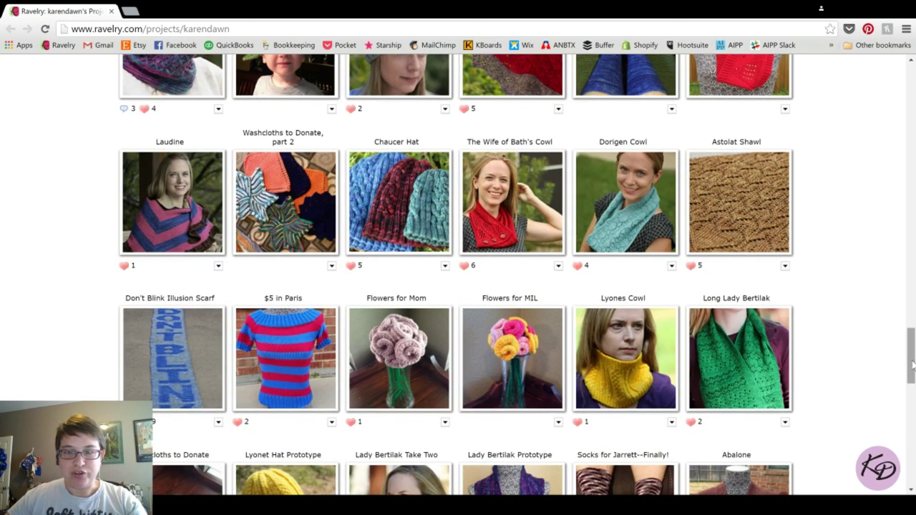
drag(912, 365, 889, 29)
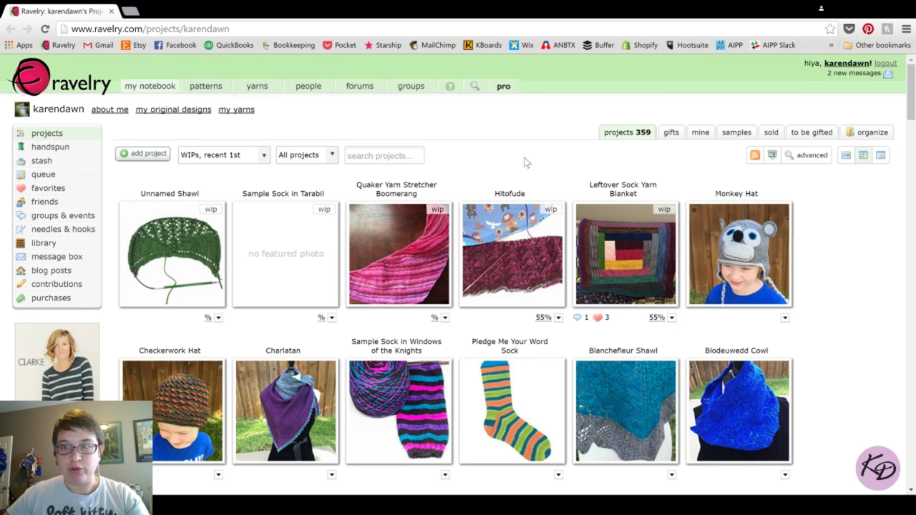
- Start a new project with Knitting as the craft and name it Exploding Tardis
click(146, 156)
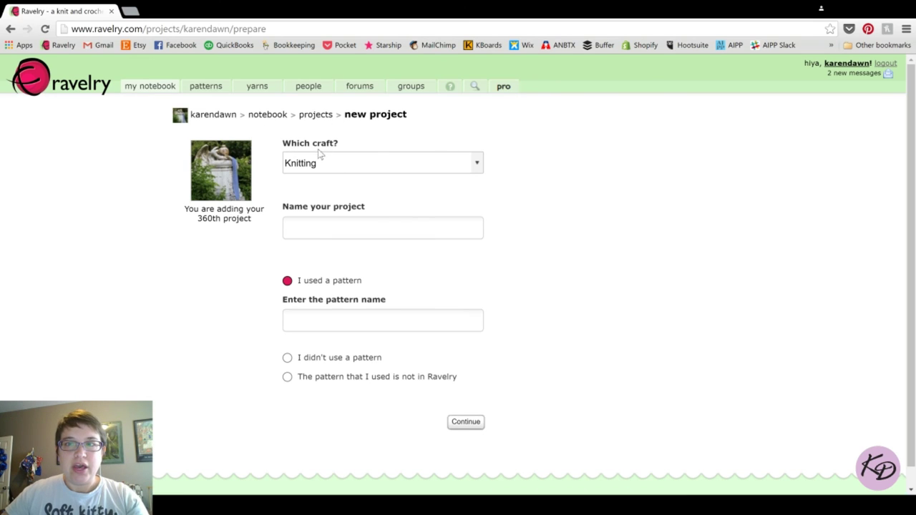
click(478, 164)
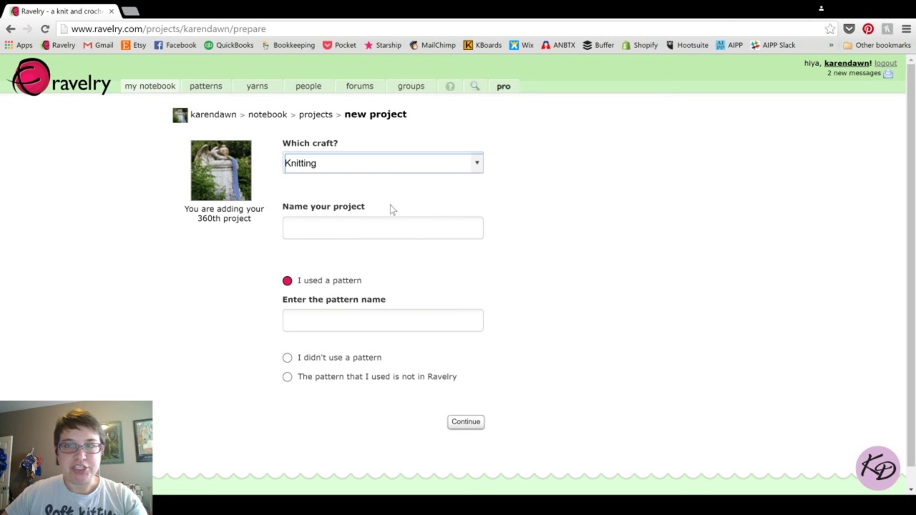
click(317, 229)
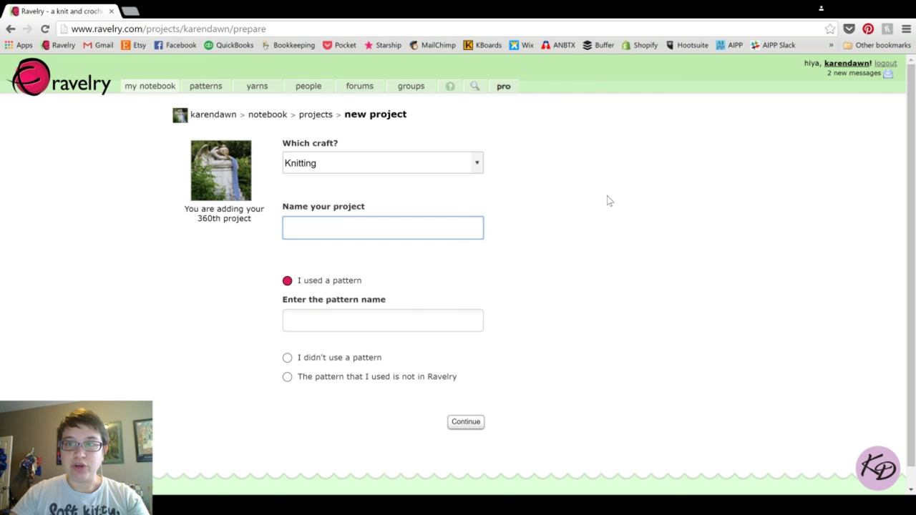
text(Exp)
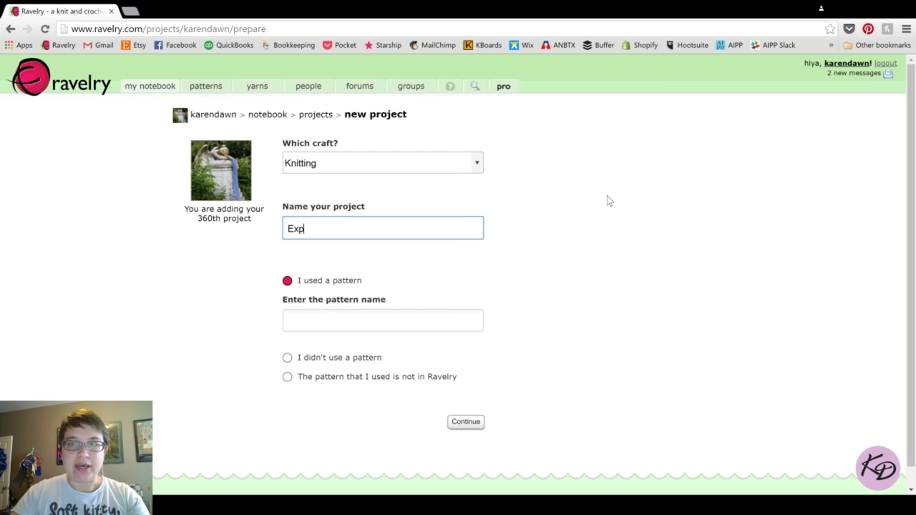
text(loding Tardis)
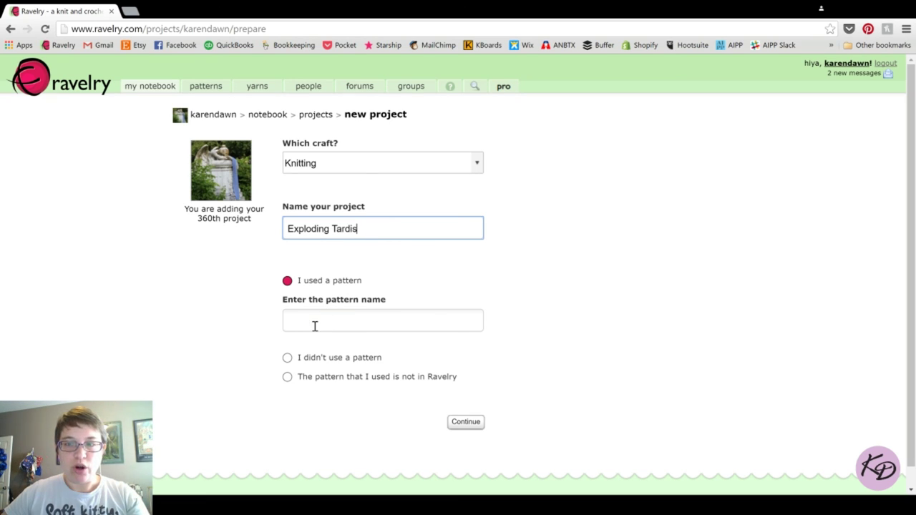
- Specify that a pattern was used, enter Exploding Tardis as the pattern name, and continue to the pattern matches
click(287, 359)
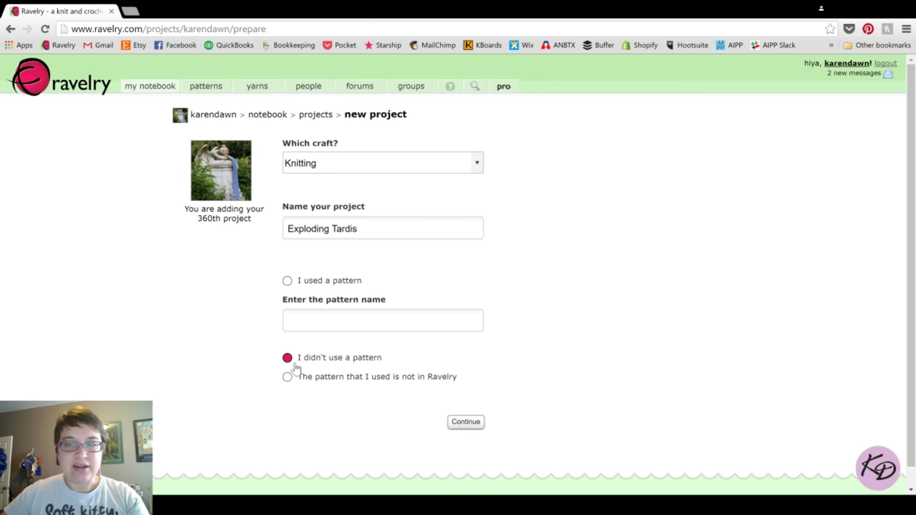
click(287, 382)
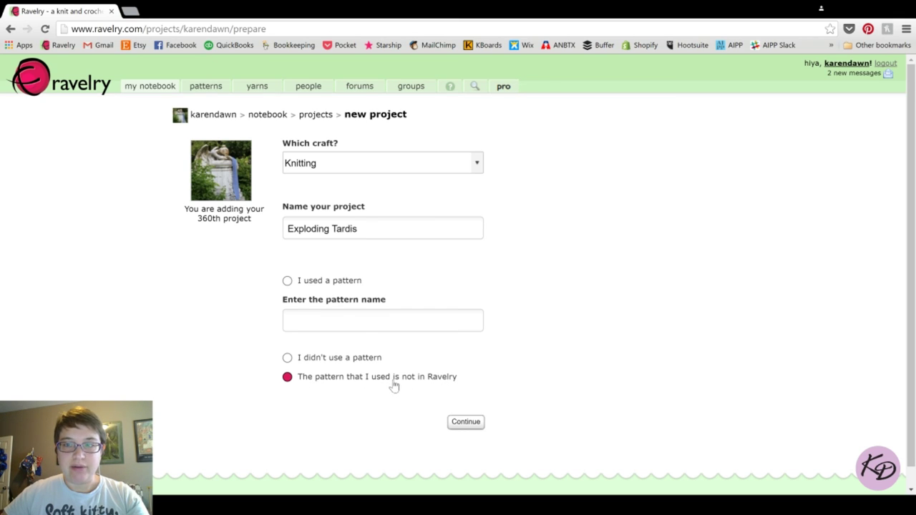
click(287, 282)
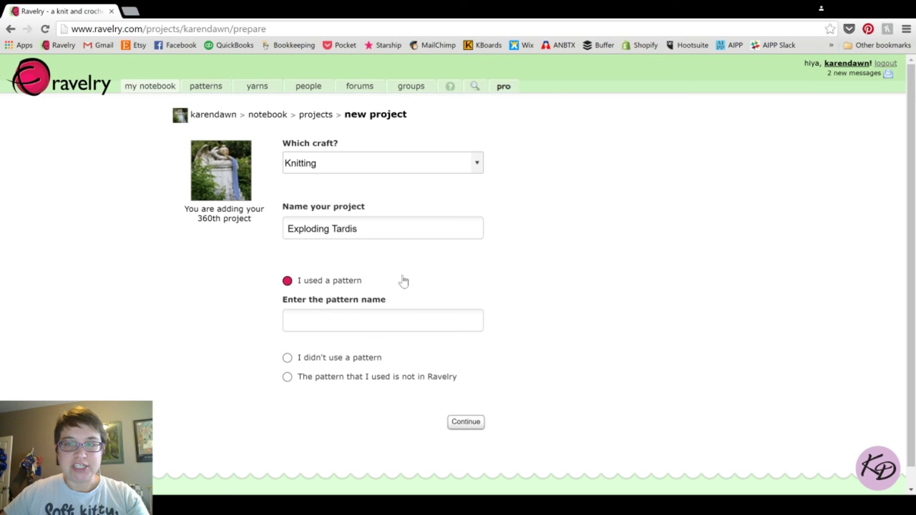
click(321, 326)
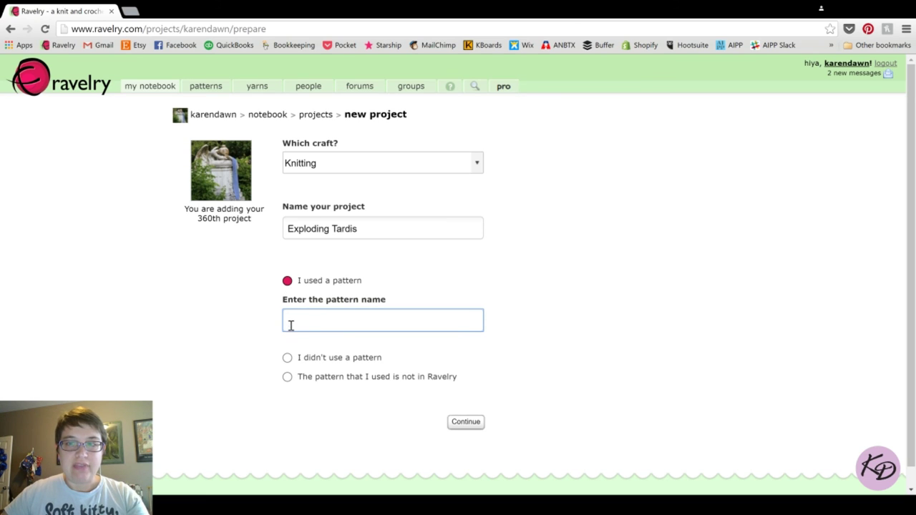
text(Exploding Tardis)
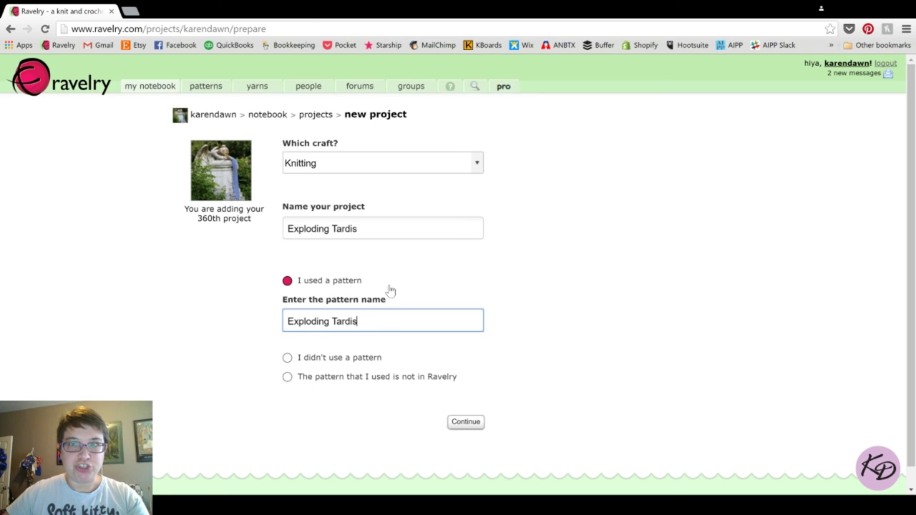
click(465, 426)
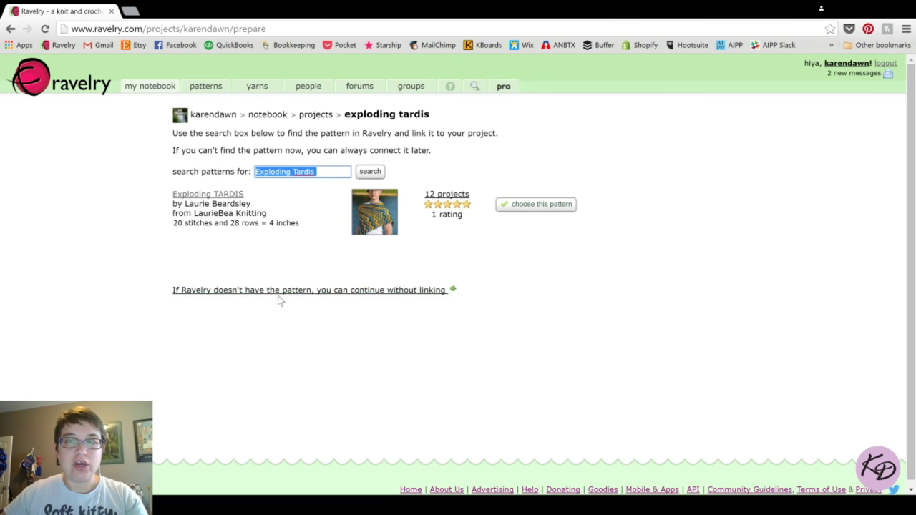
- Try creating the project without linking a pattern, and go back to the pattern matches
click(303, 293)
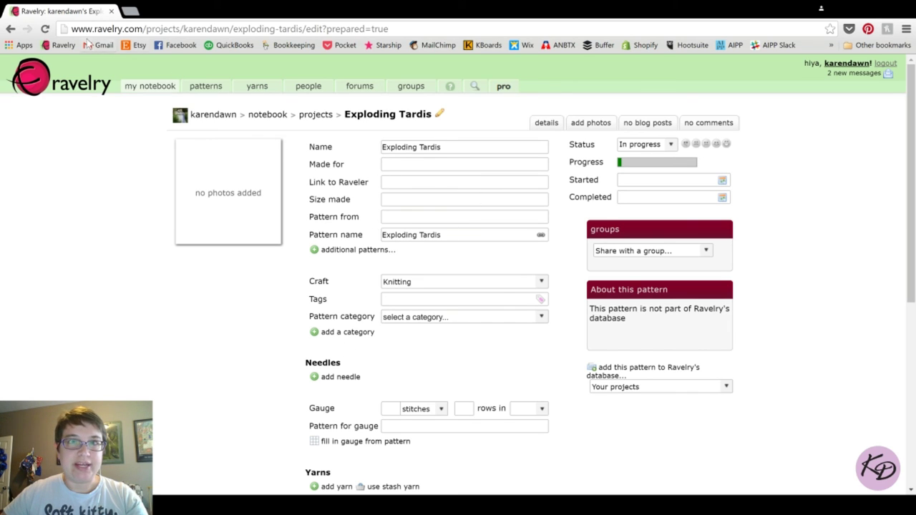
click(10, 29)
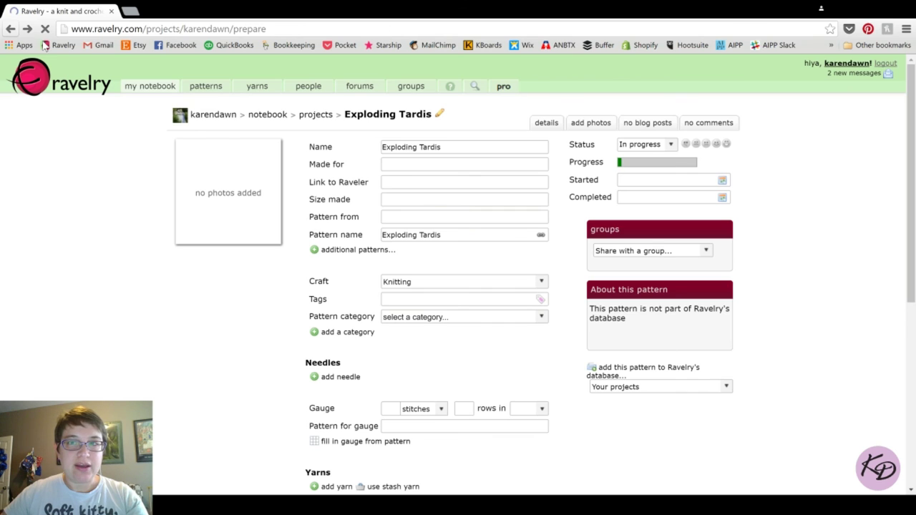
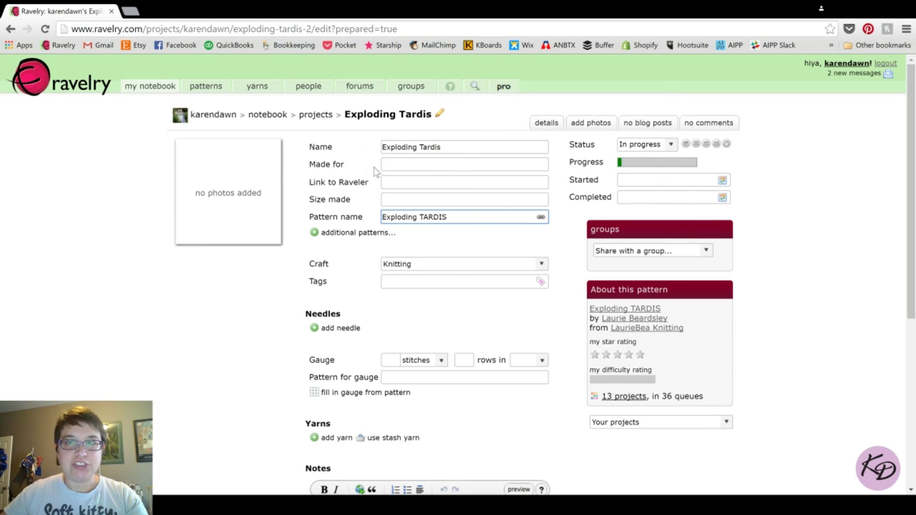
- Record in the project details that the project is made for Me
click(400, 166)
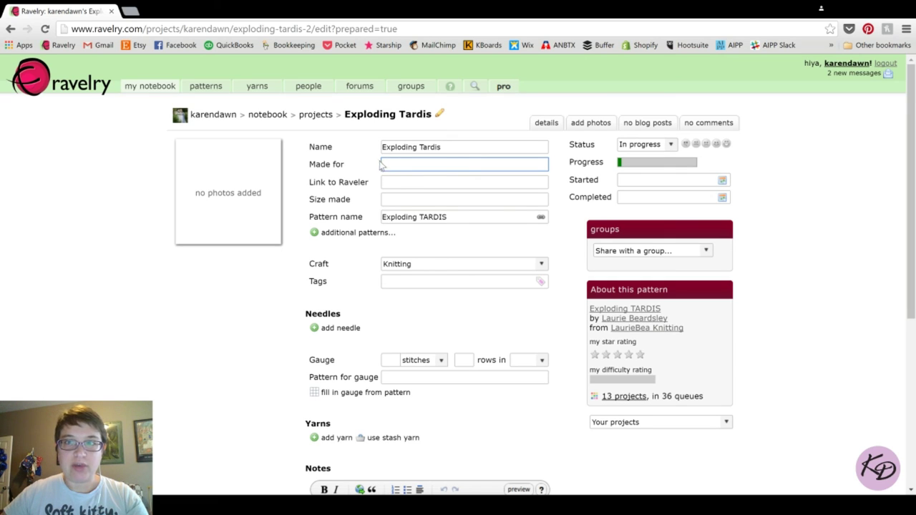
text(Me)
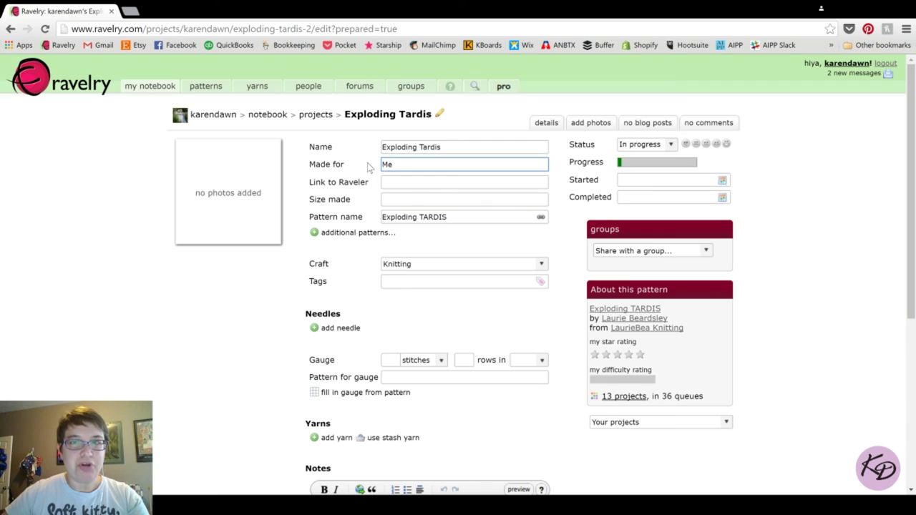
- Try linking the project to another Raveler by username, and clear the entry
click(401, 186)
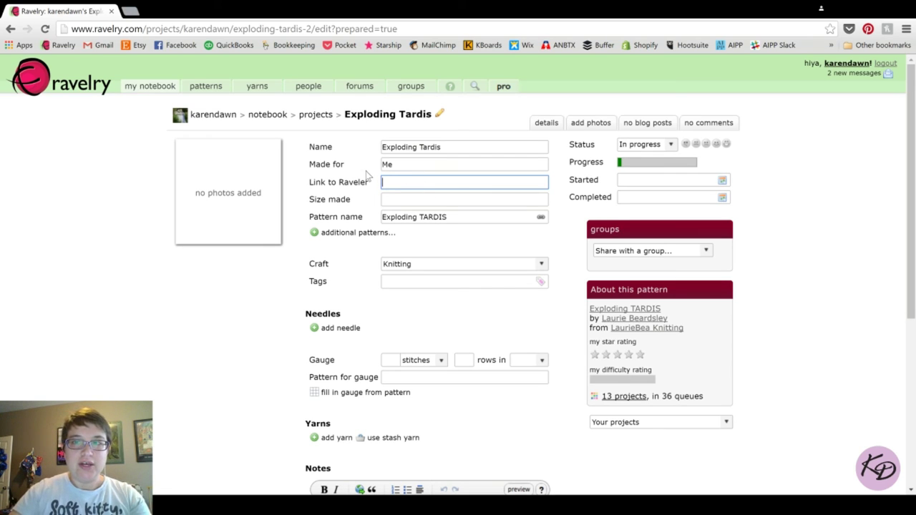
text(LaurieBea)
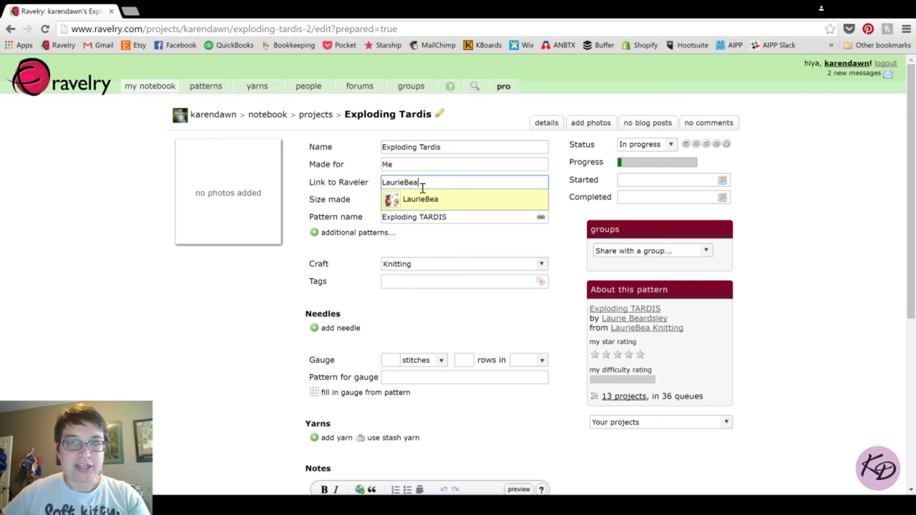
drag(423, 183, 357, 185)
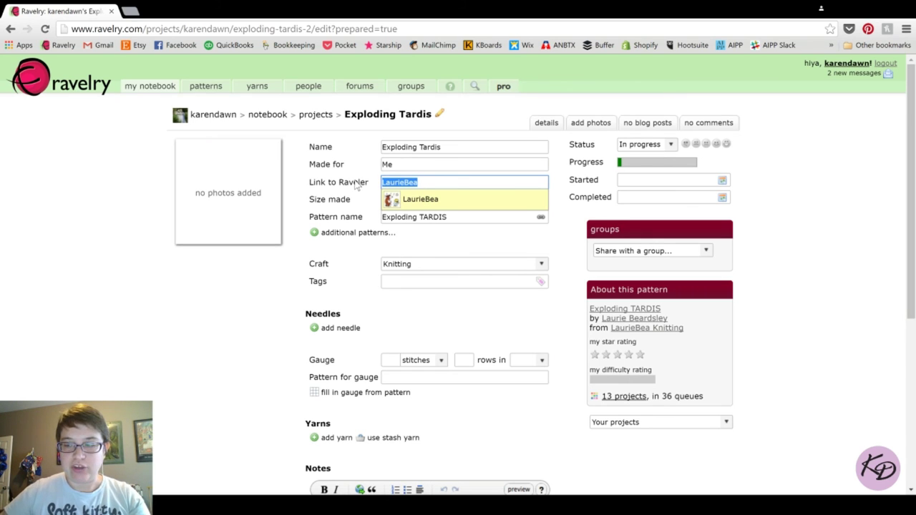
key(BackSpace)
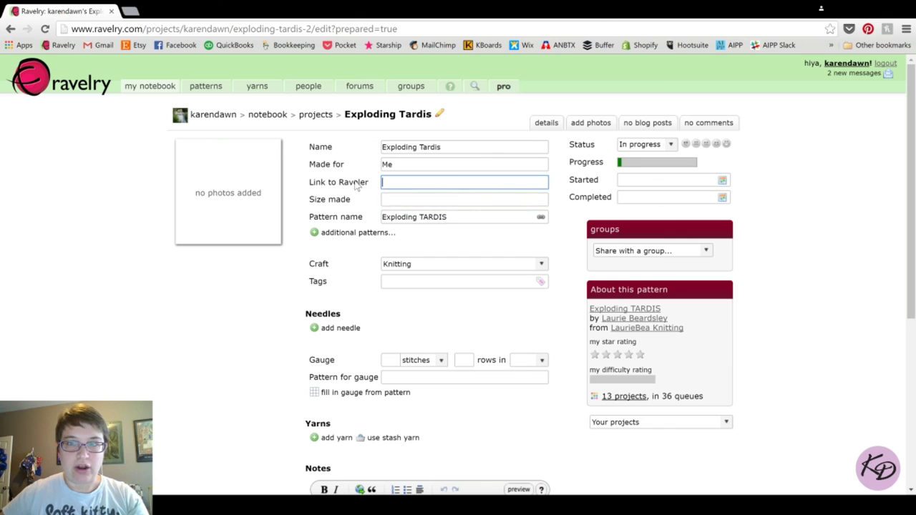
- Link the project's pattern name to the Exploding TARDIS pattern in the Ravelry database
click(405, 200)
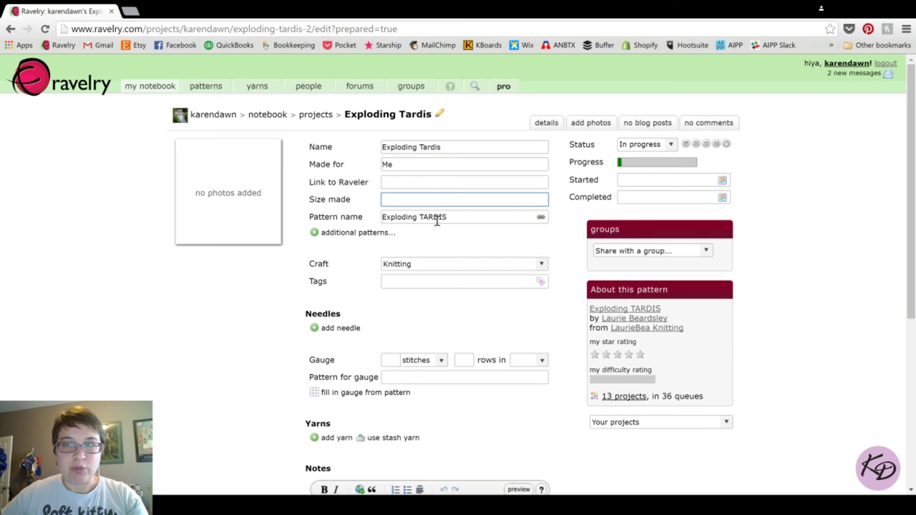
click(542, 220)
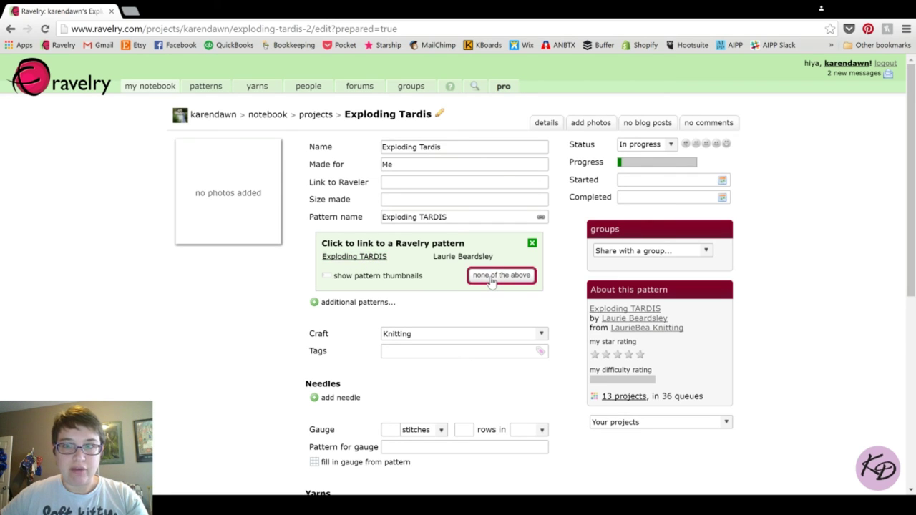
click(352, 258)
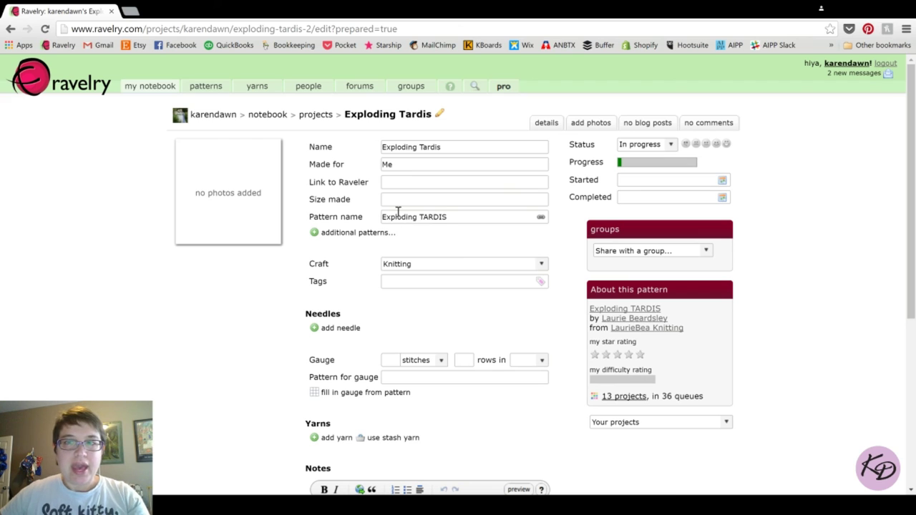
- Read the explanation for incorporating an additional pattern into the project, and close it
click(355, 234)
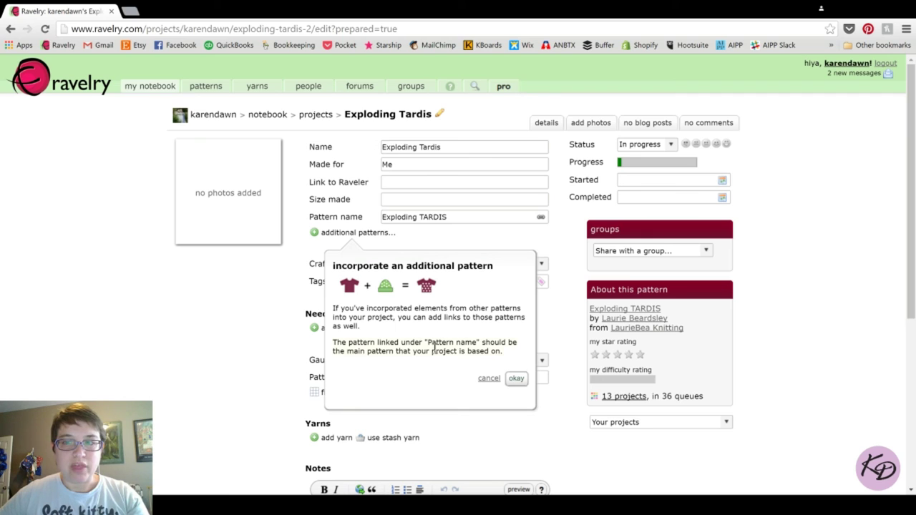
click(358, 234)
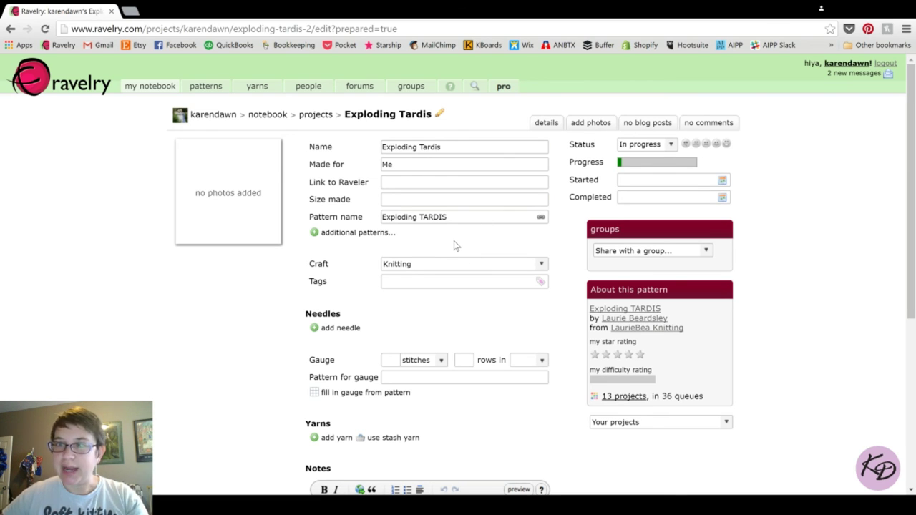
- Review the project's craft and tags fields along with the needles, gauge, yarns and notes sections
click(432, 271)
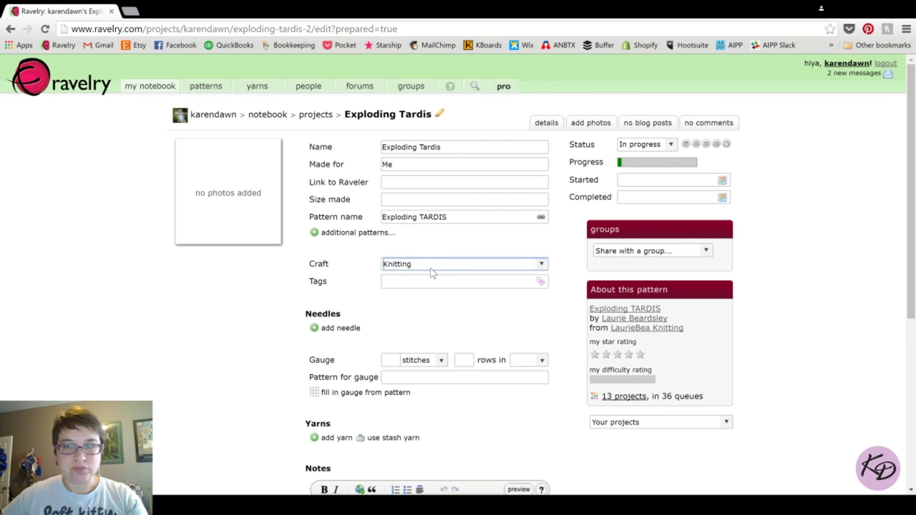
click(407, 285)
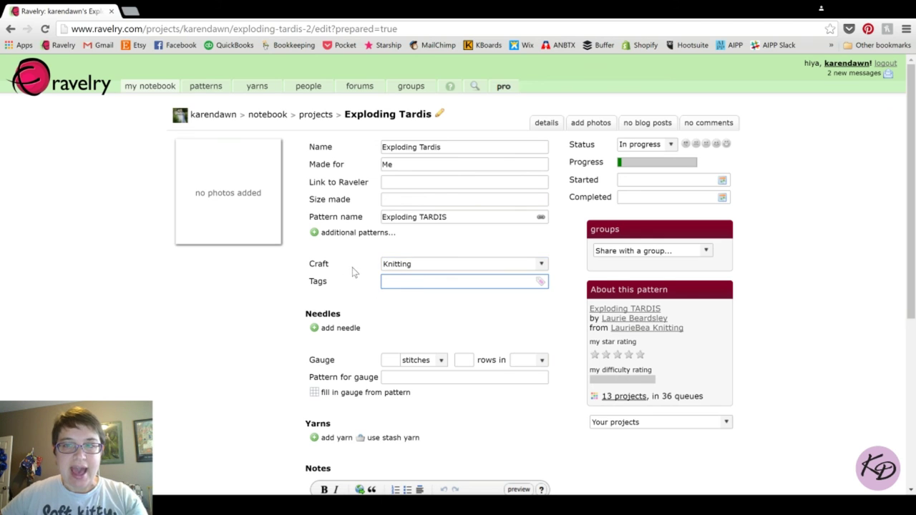
scroll(344, 267, down, 1)
scroll(365, 247, down, 1)
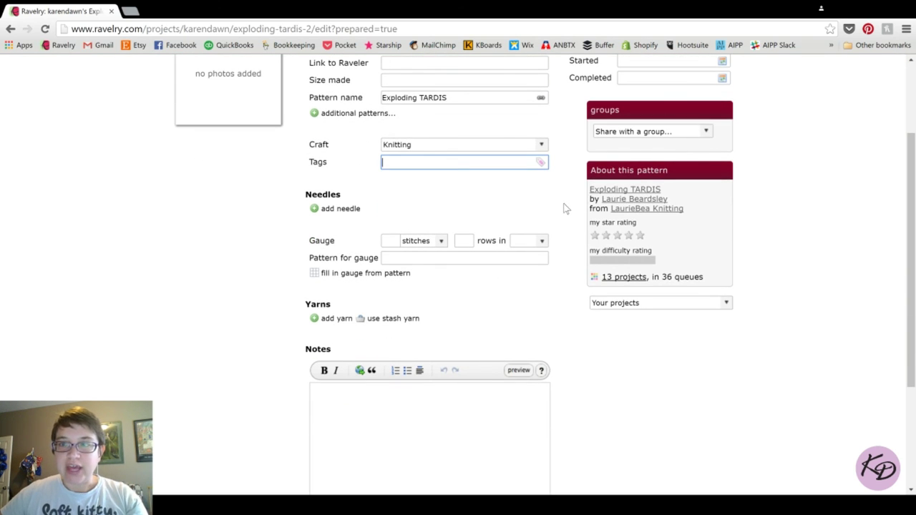
scroll(566, 206, up, 1)
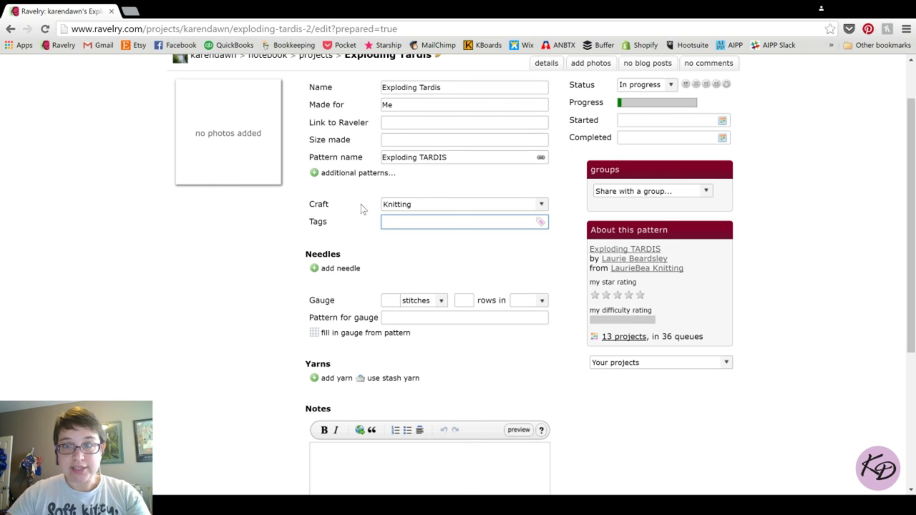
- Tag the project with Exploding Tardis, check the suggested tags, and remove the space so it forms the single tag ExplodingTardis
text(Explodi)
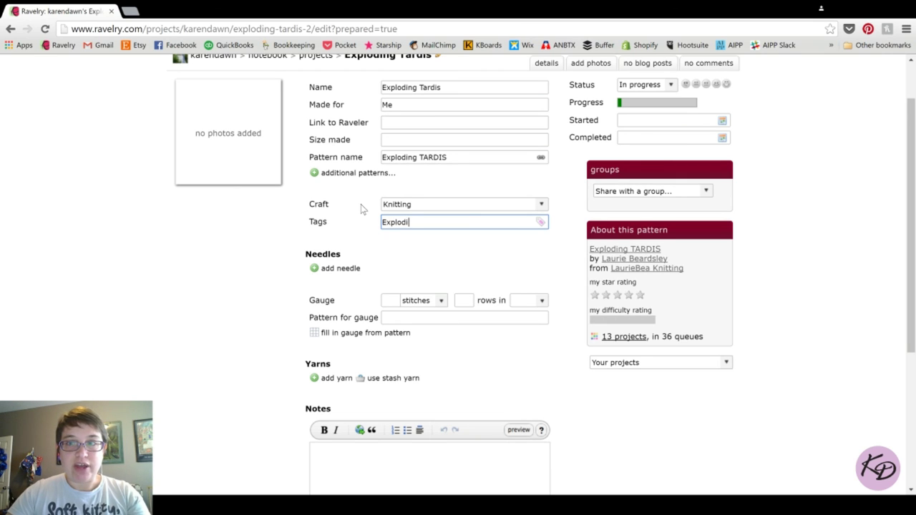
text(ng Tardis)
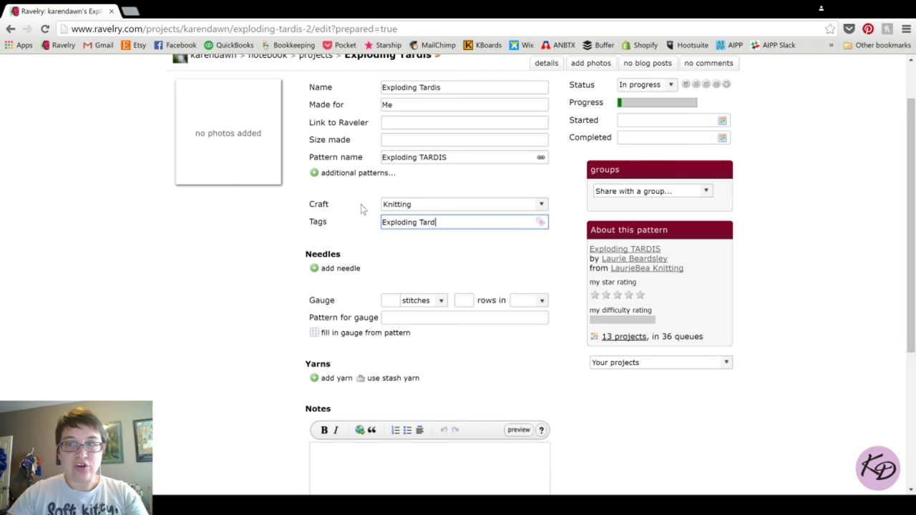
click(541, 223)
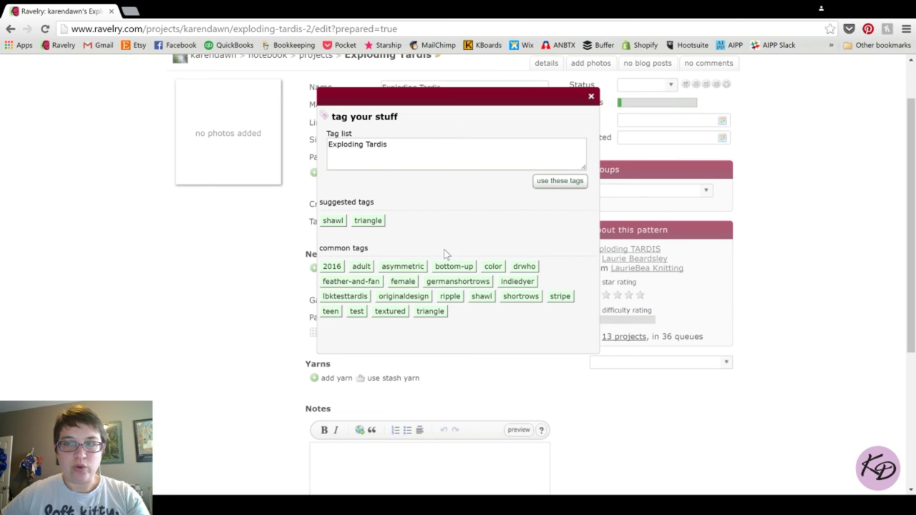
click(559, 181)
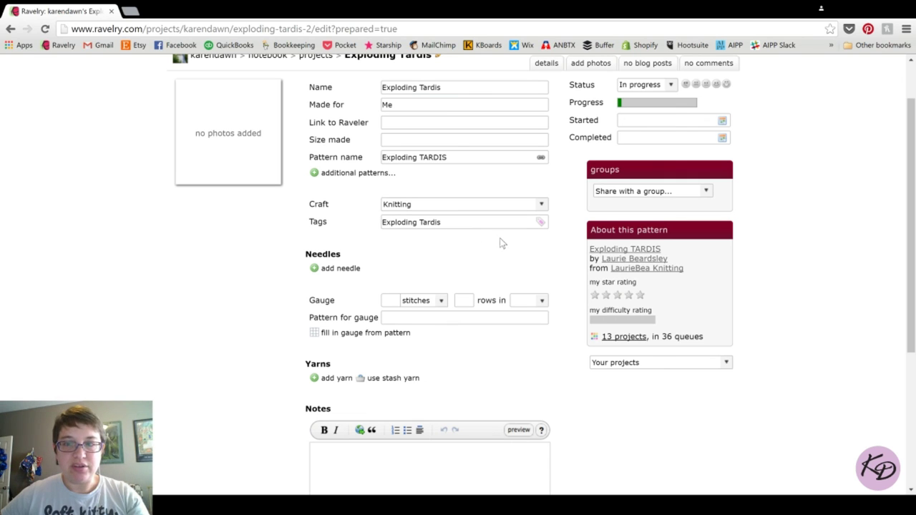
click(422, 222)
key(BackSpace)
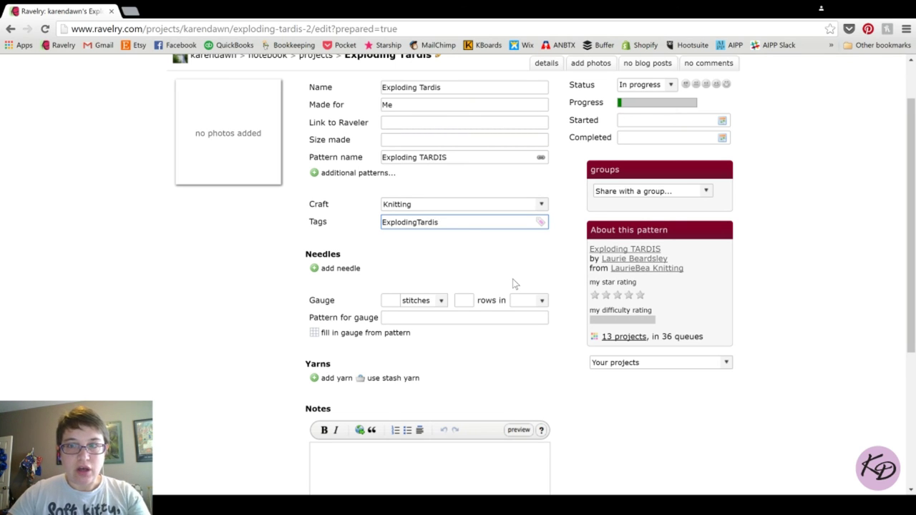
- Add the tags TShirtsandShawlsKAL and shawl after the project's existing tag
text(hirts)
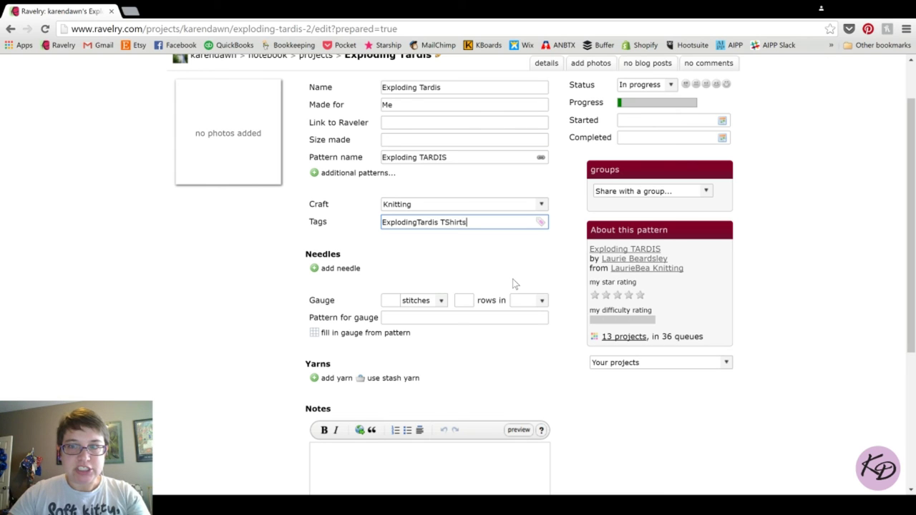
text(A)
key(BackSpace)
text(andSha)
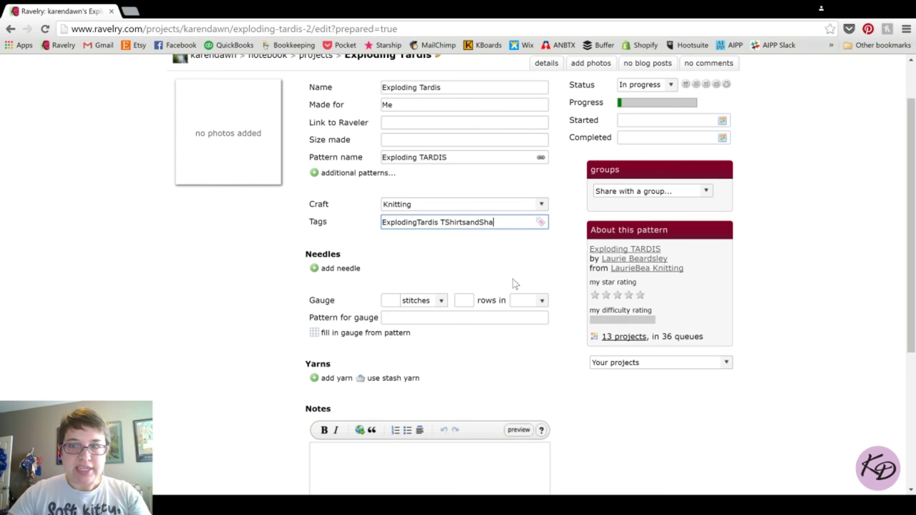
text(wlsKAL)
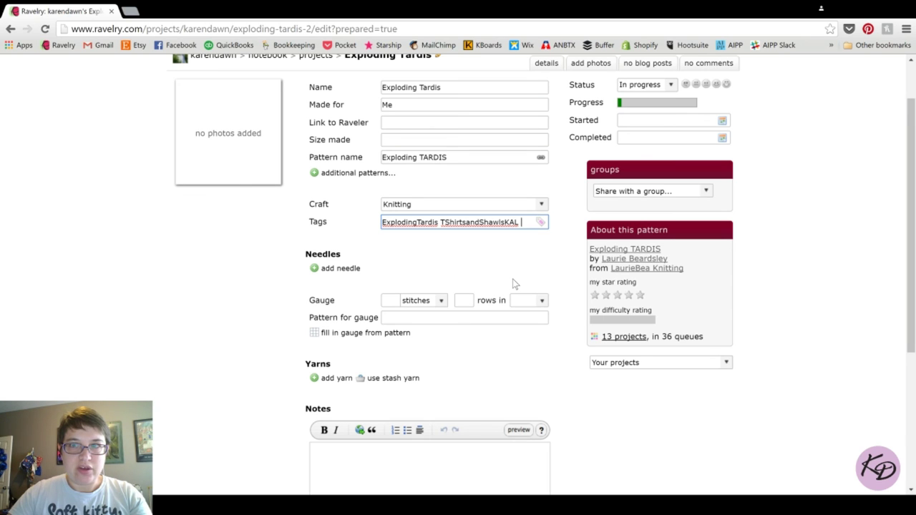
text(shawl)
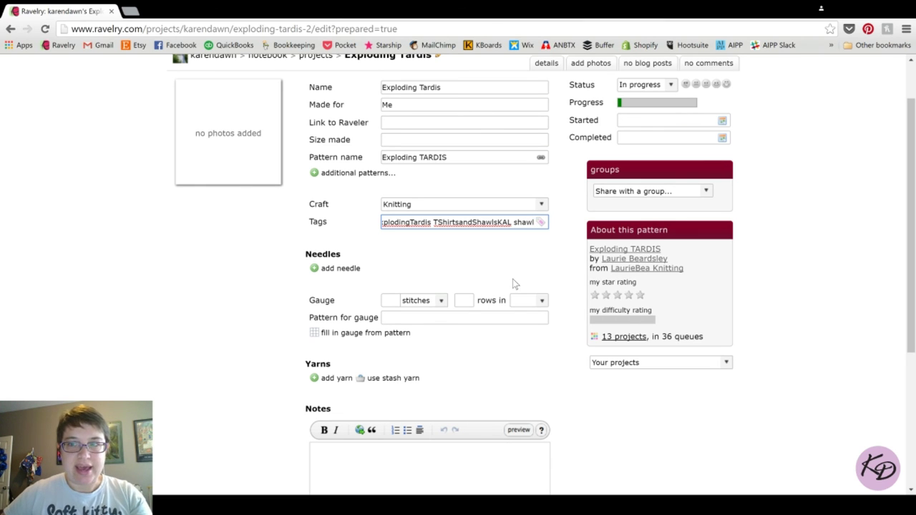
- Add the common tag asymmetric to the project's tag list and apply the list
click(542, 224)
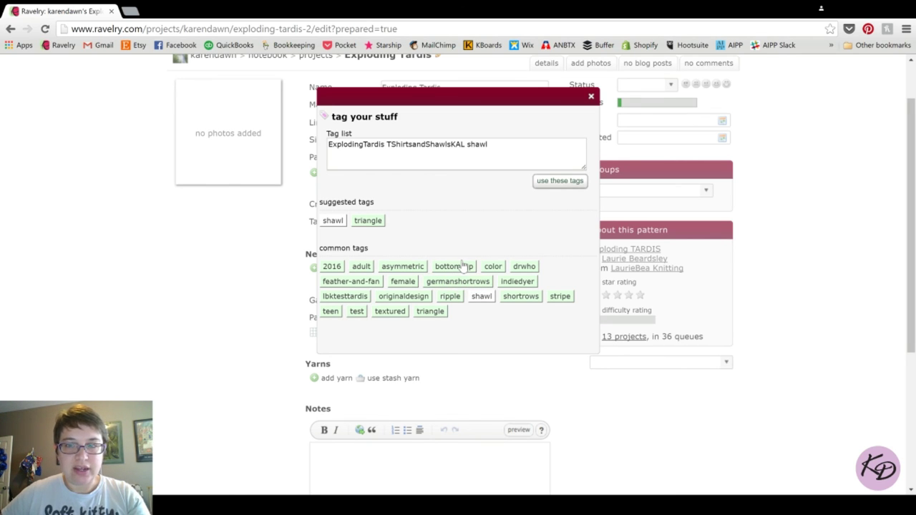
click(398, 271)
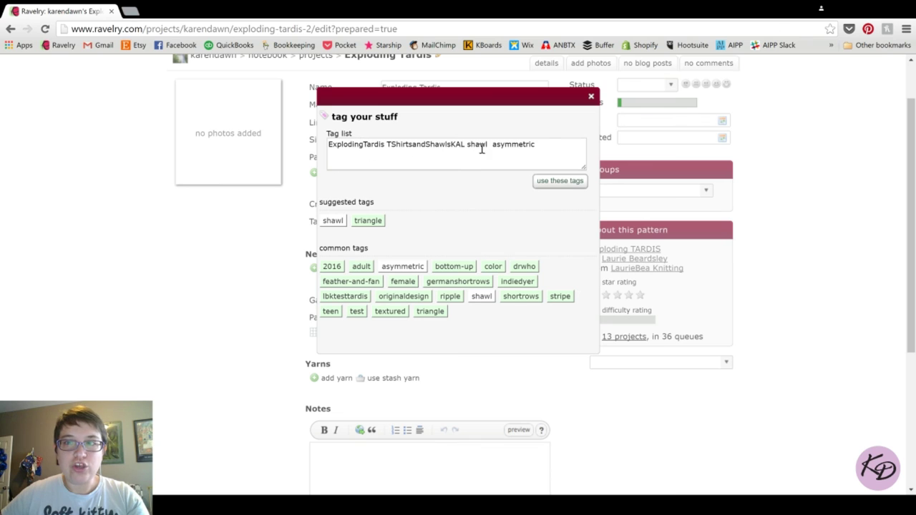
click(560, 186)
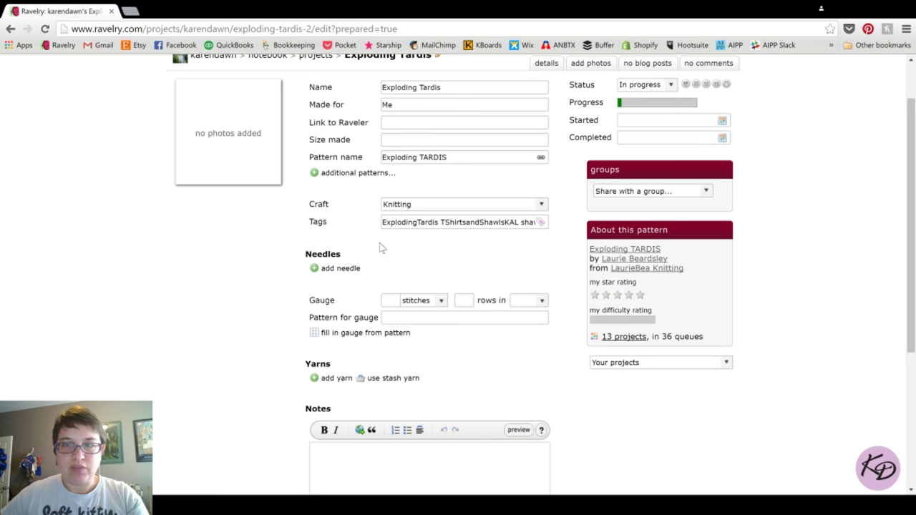
- Add a needle to the project with size US 4 - 3.5 mm
scroll(380, 245, down, 1)
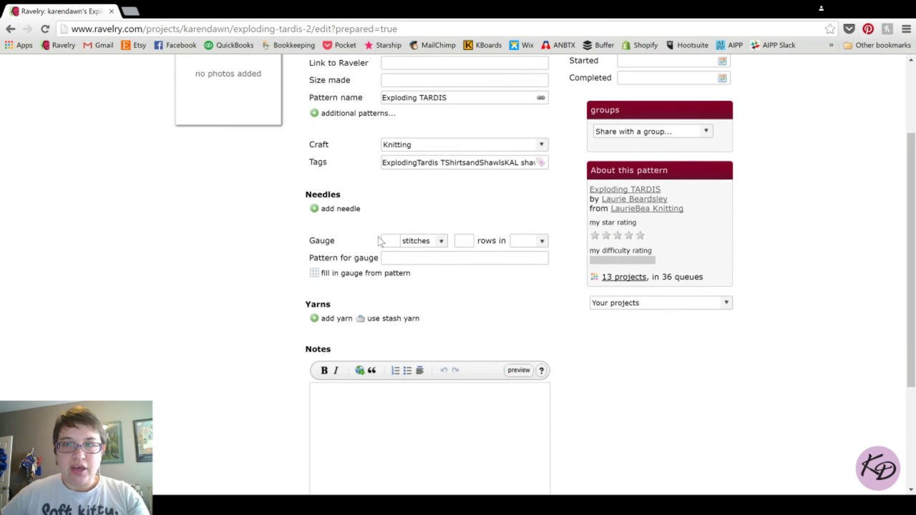
click(336, 212)
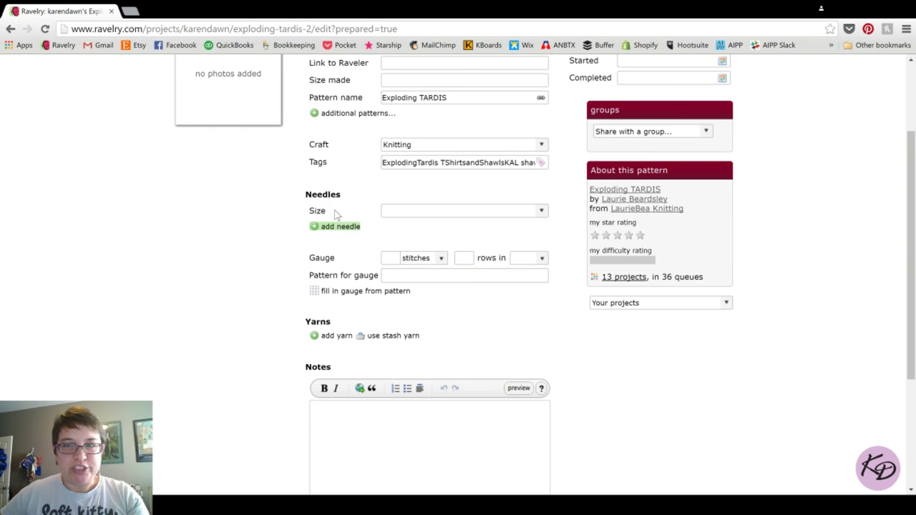
click(430, 212)
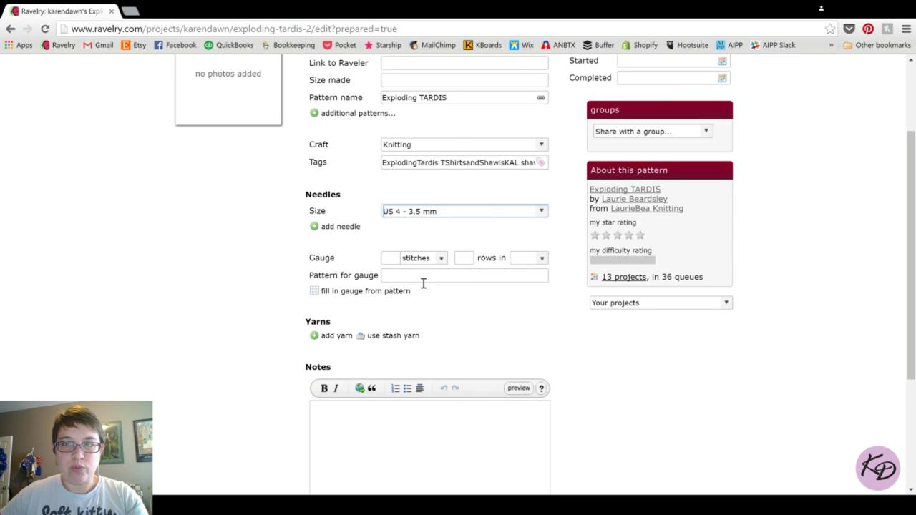
- Try adding a second needle with size US 5 - 3.75 mm, and clear its size
click(340, 228)
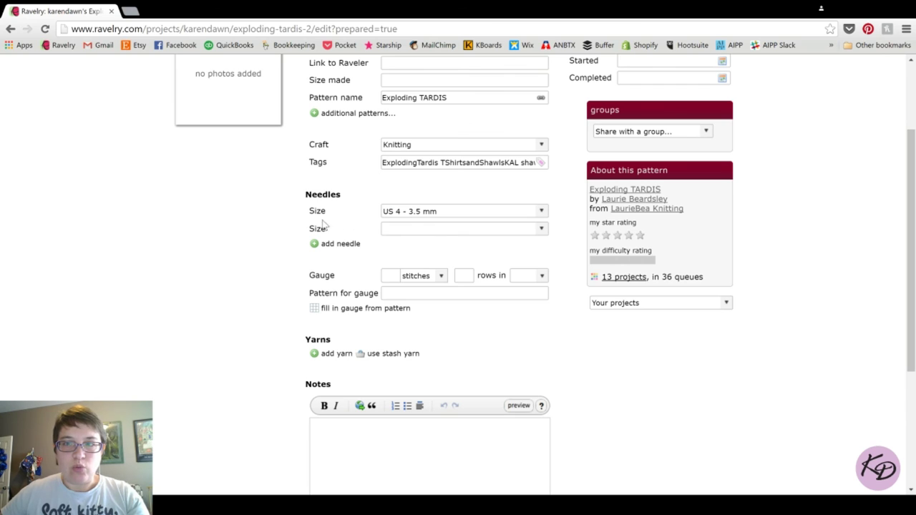
click(437, 229)
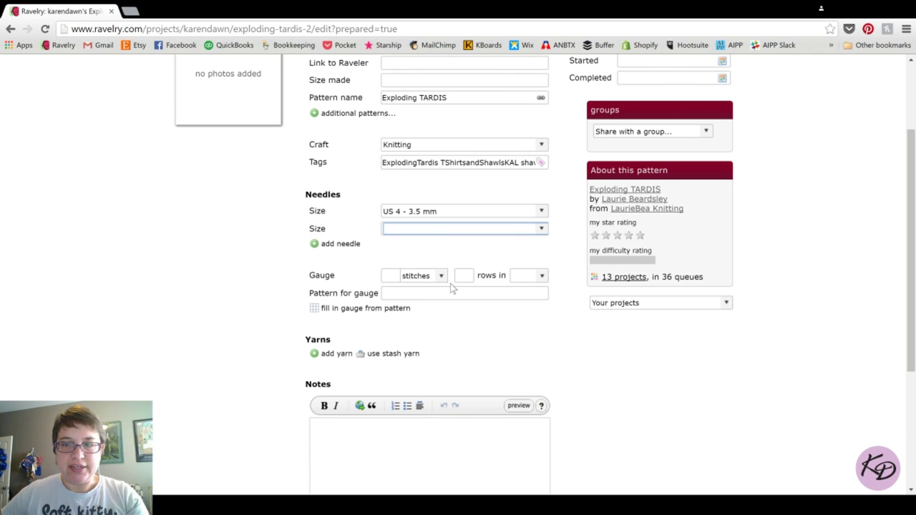
click(428, 377)
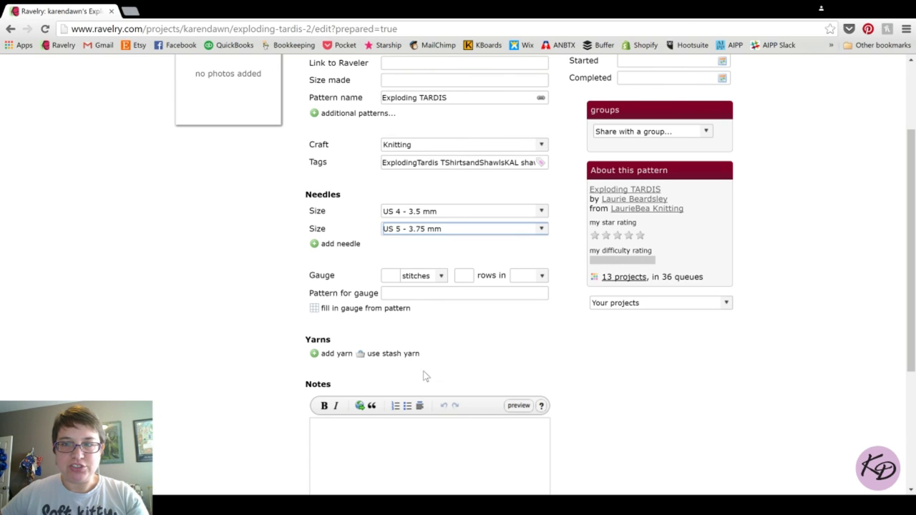
click(431, 247)
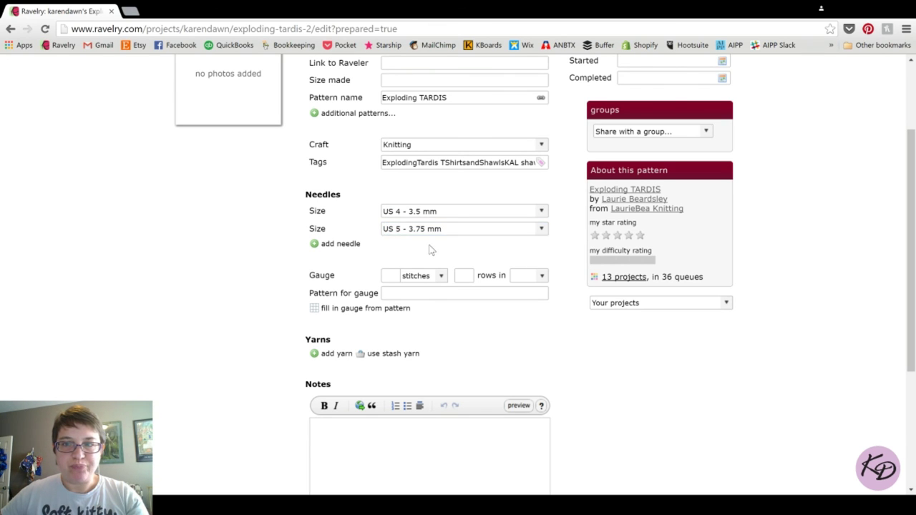
click(399, 230)
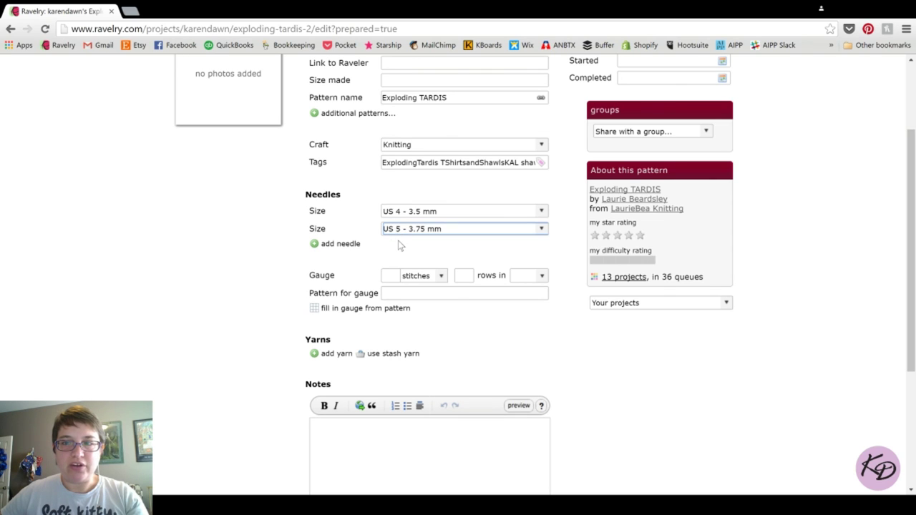
key(ctrl+a)
key(BackSpace)
click(357, 234)
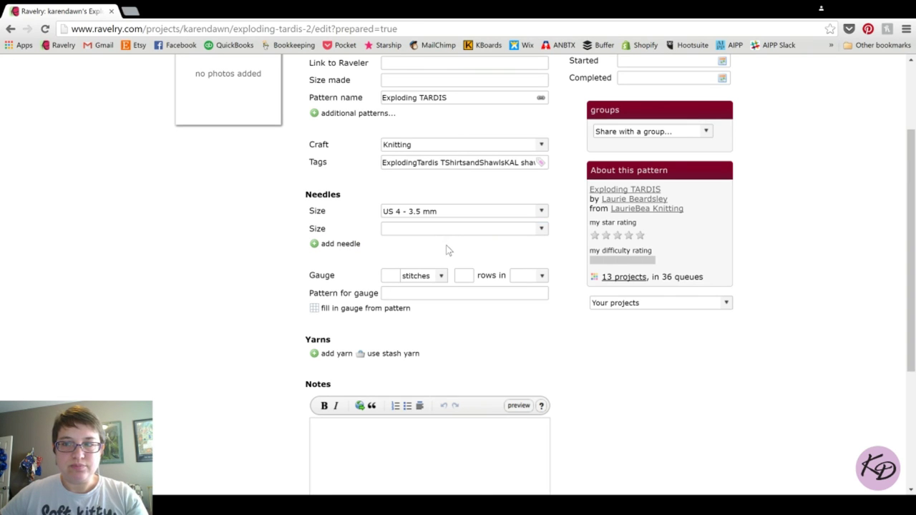
- Set the project's gauge to 24 stitches and 32 rows in 4", with stockinette as the pattern for gauge
scroll(358, 254, down, 3)
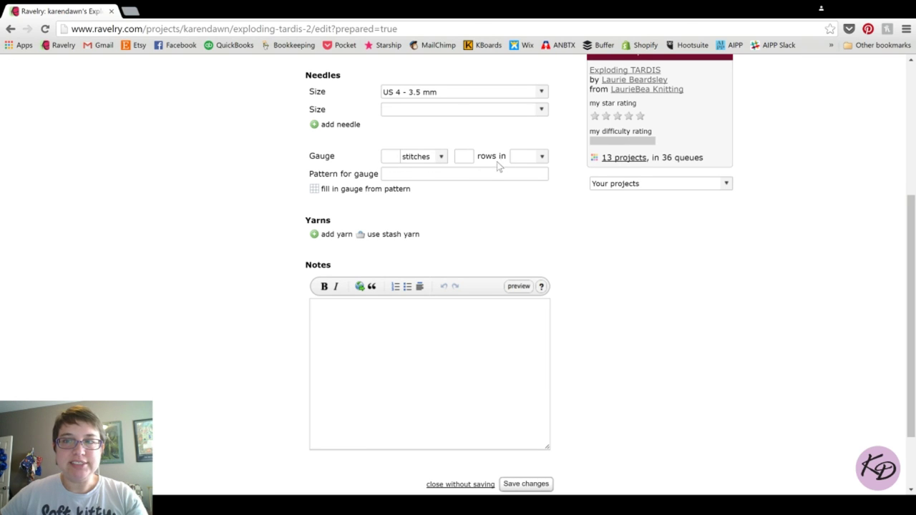
click(534, 157)
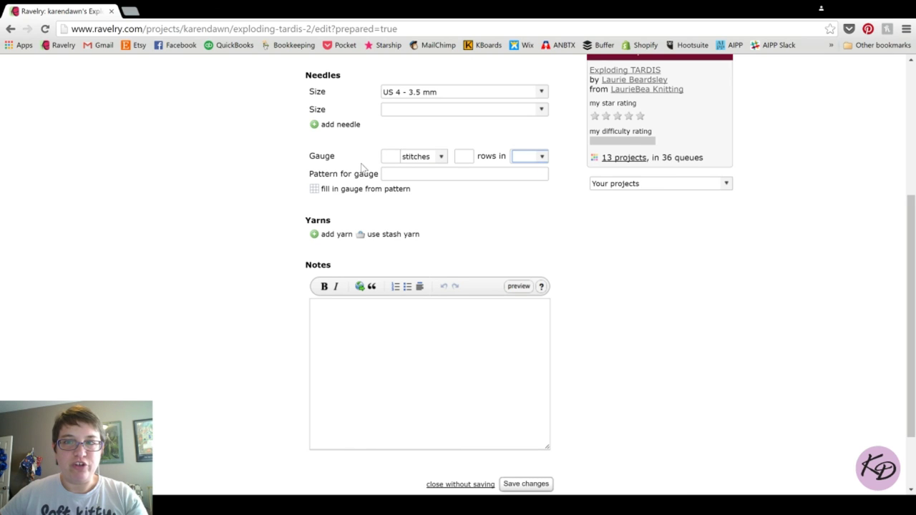
click(394, 157)
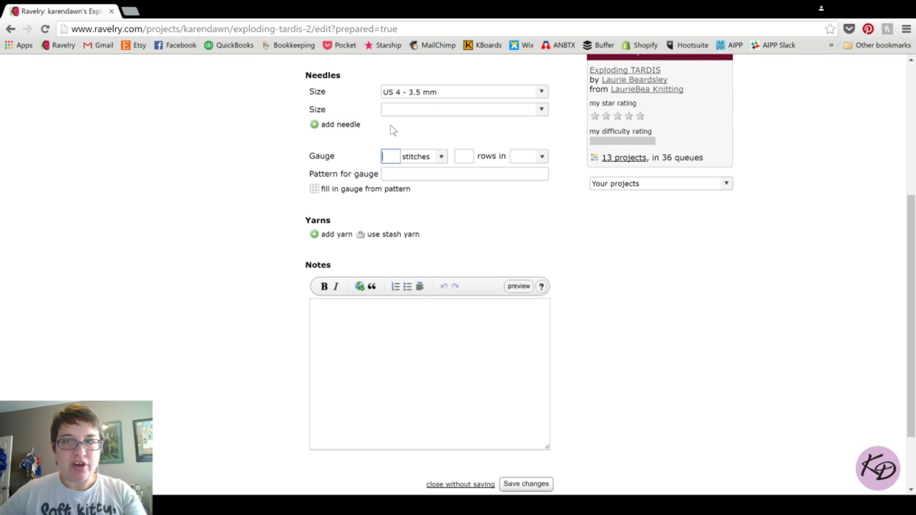
text(24)
click(462, 156)
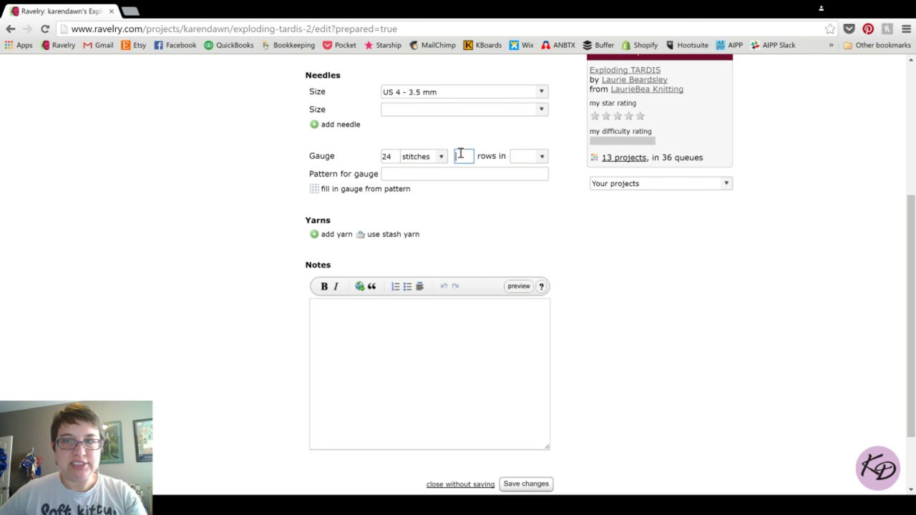
text(32)
click(539, 161)
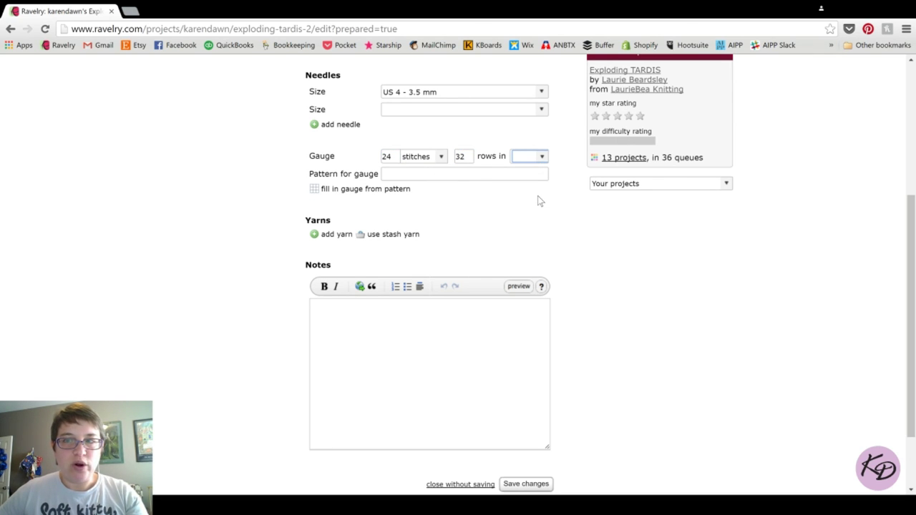
key(4)
click(452, 174)
text(s)
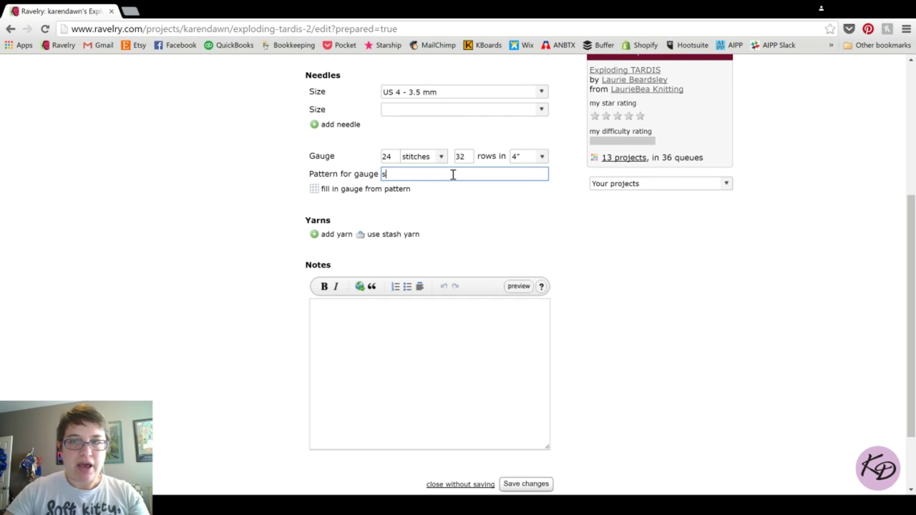
text(tockinette)
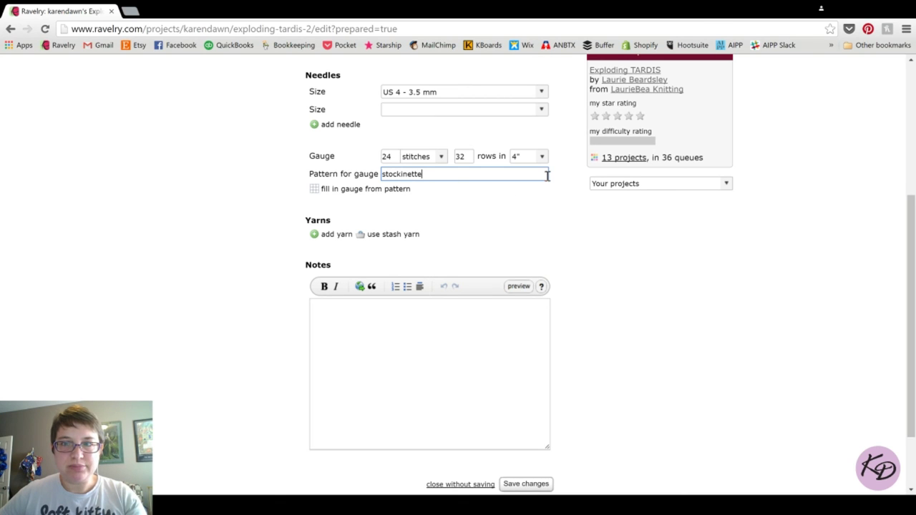
- Replace the project's gauge details with those filled in automatically from the linked pattern
click(330, 198)
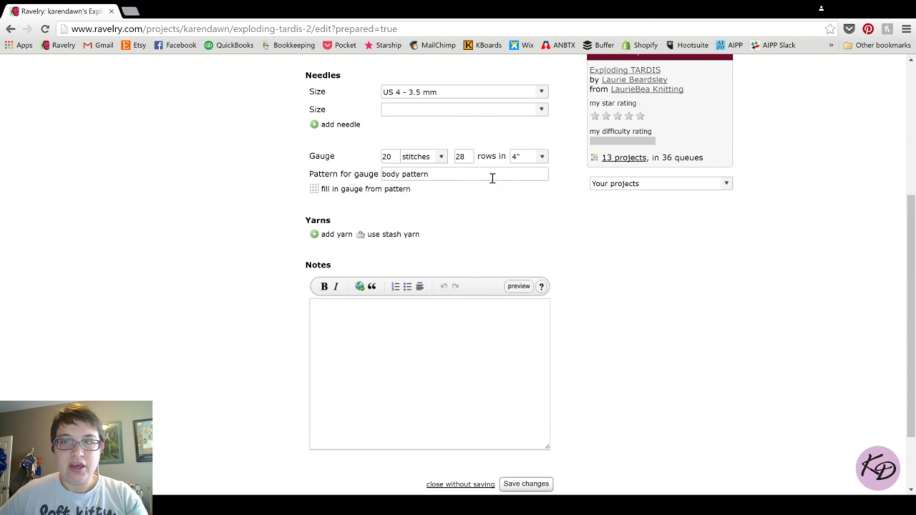
- Add a new yarn entry to the project and enter Malabrigo Sock as its yarn name
scroll(490, 179, down, 2)
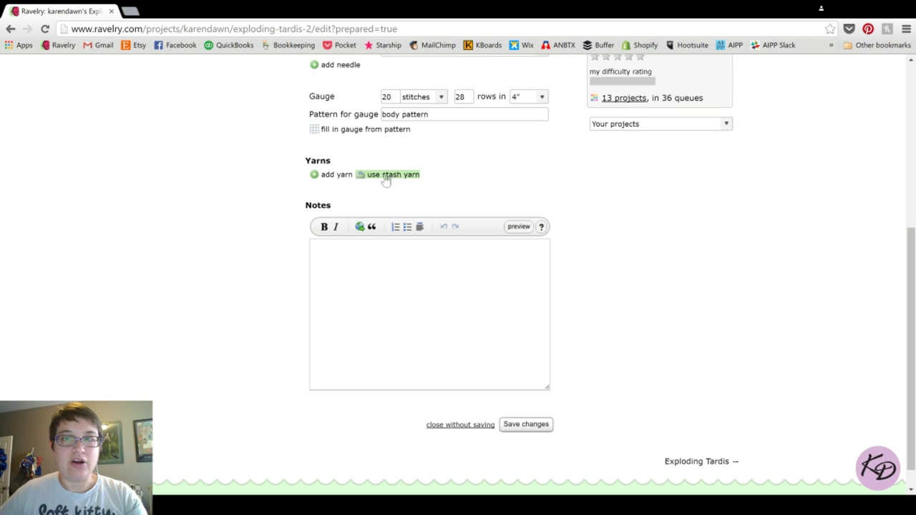
click(330, 174)
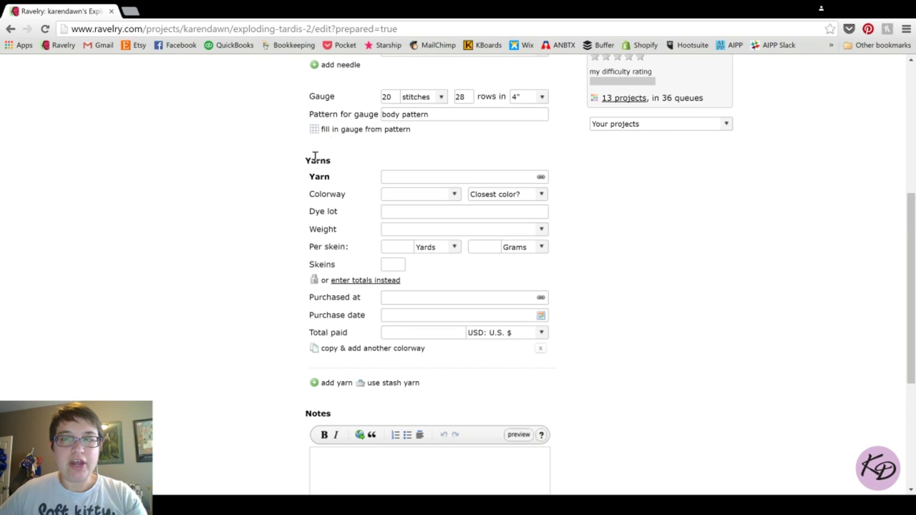
click(413, 175)
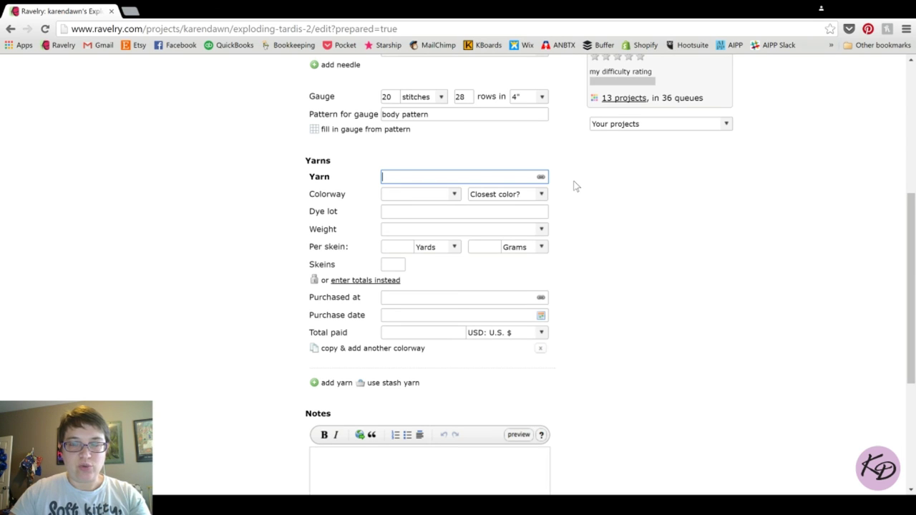
text(Mal)
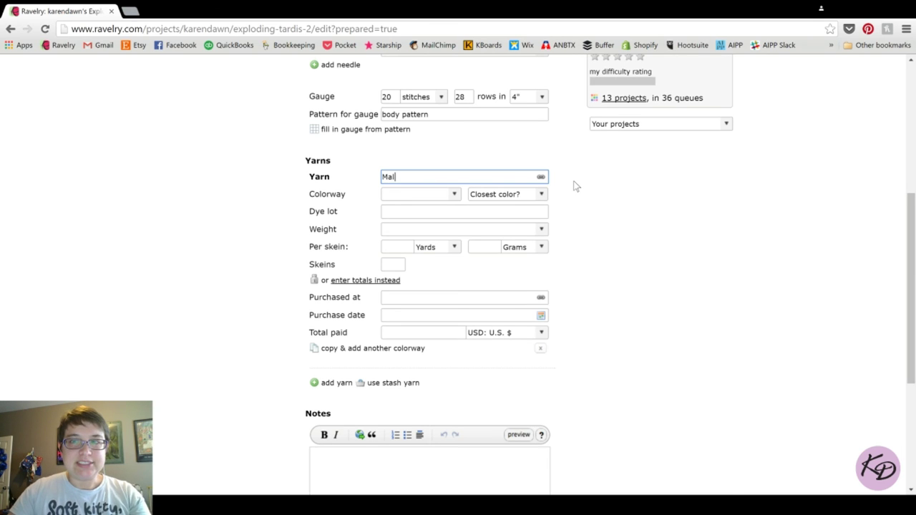
text(abrigo)
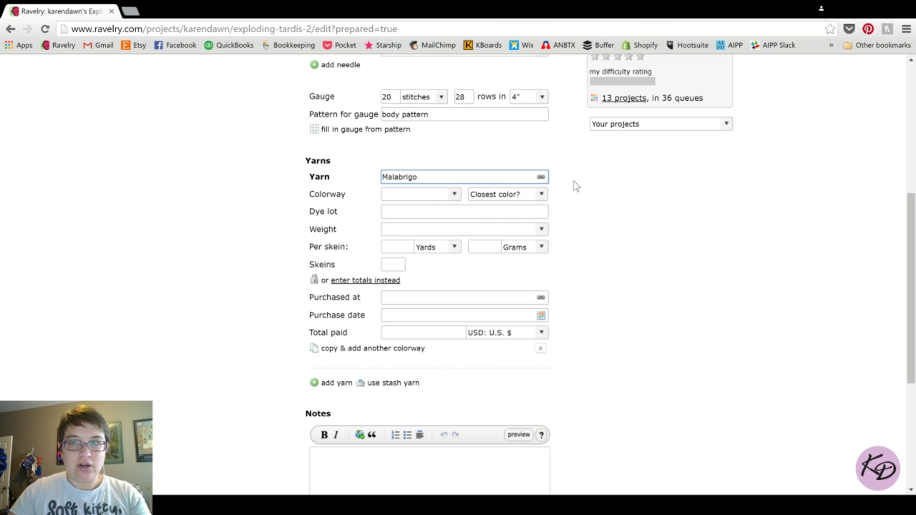
text( Sock)
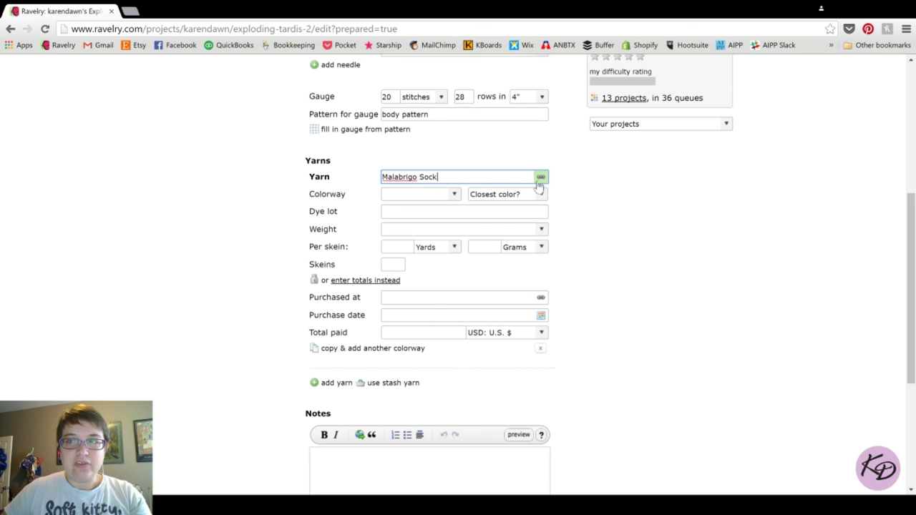
- Link the yarn entry to Malabrigo Yarn's Sock and set its colorway to Arco Iris, with Purple as the closest color
click(541, 178)
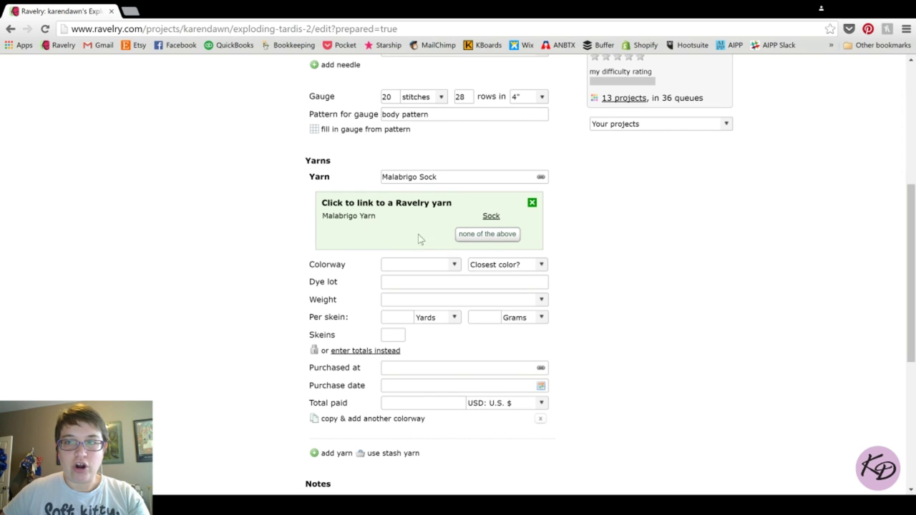
click(491, 215)
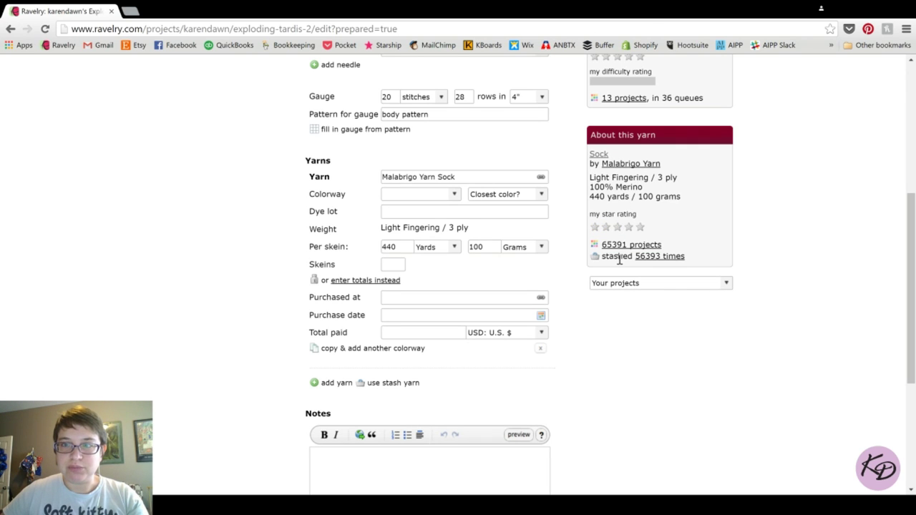
click(438, 195)
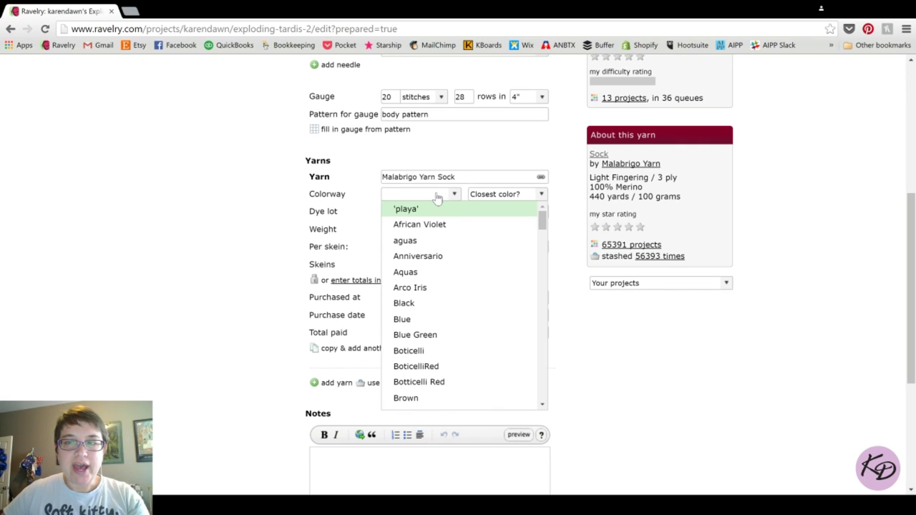
scroll(452, 288, down, 1)
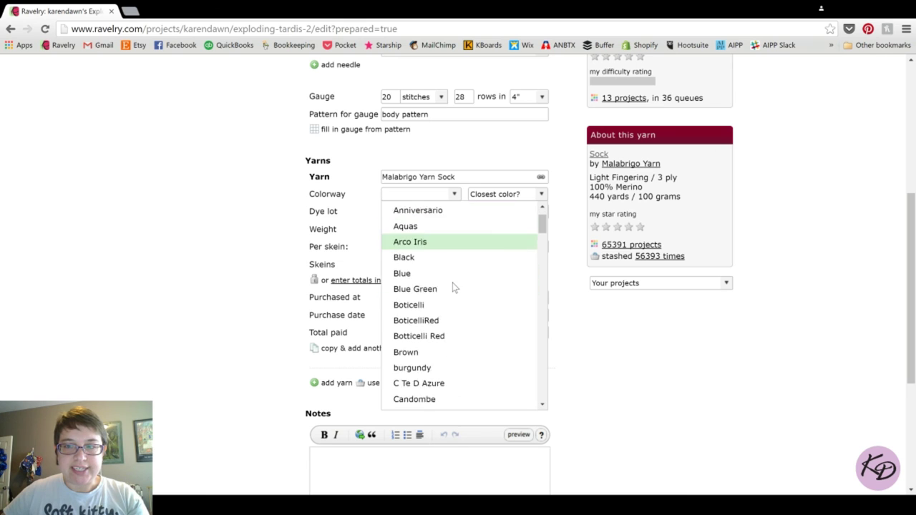
scroll(453, 286, down, 3)
scroll(461, 287, up, 4)
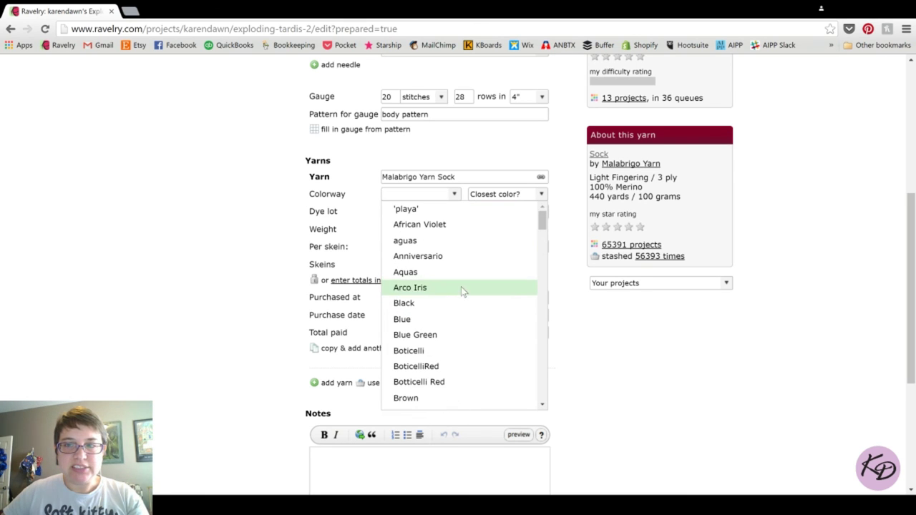
scroll(461, 287, up, 3)
scroll(319, 260, down, 2)
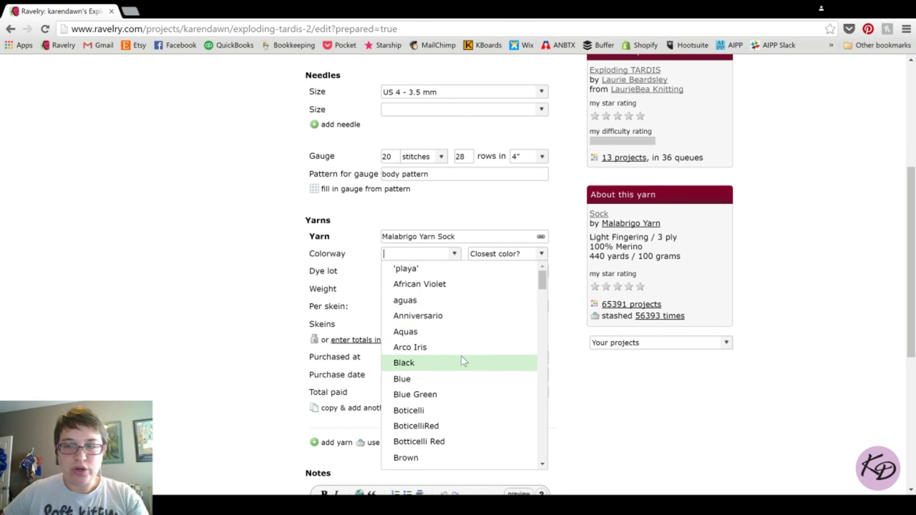
scroll(458, 358, down, 1)
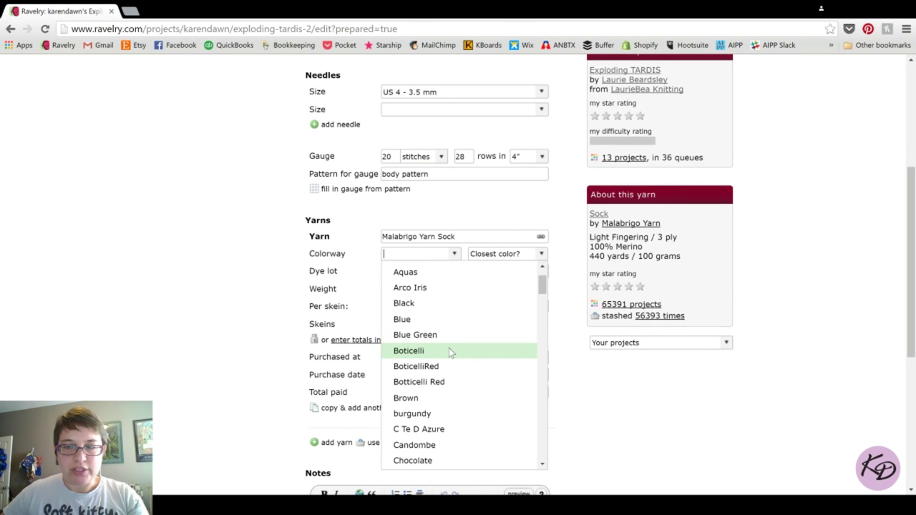
click(427, 287)
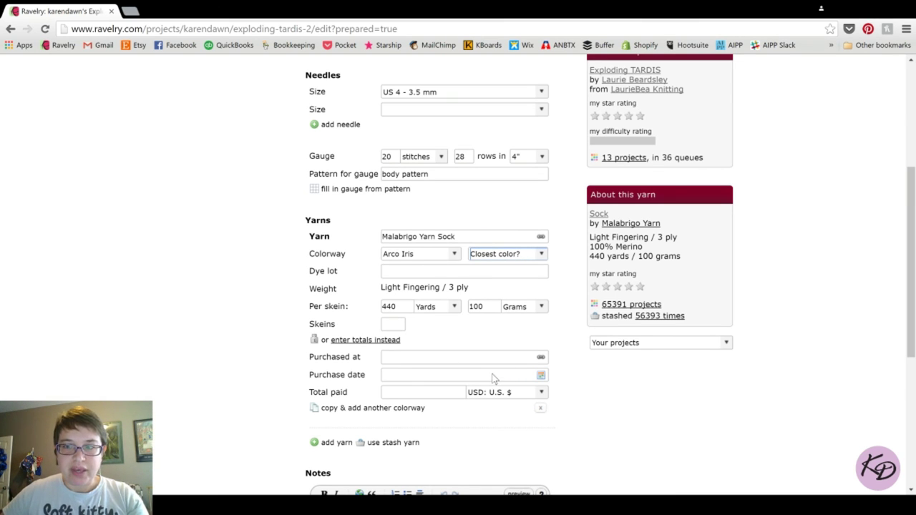
click(418, 272)
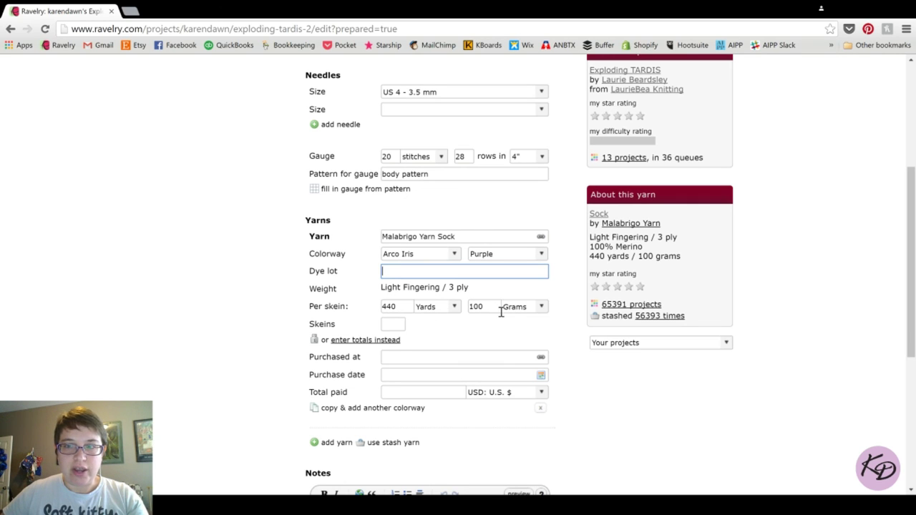
- Keep the per-skein units as yards and grams, and set the number of skeins used to 1.5
click(455, 308)
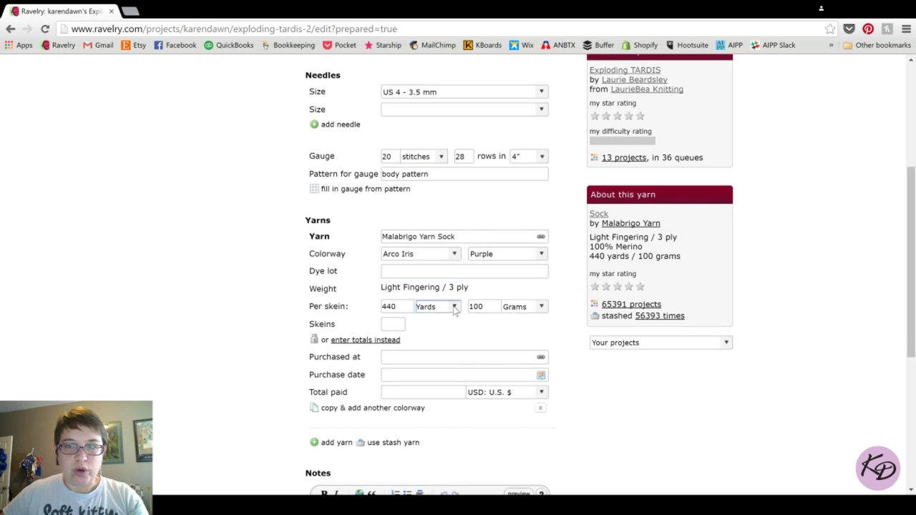
click(525, 313)
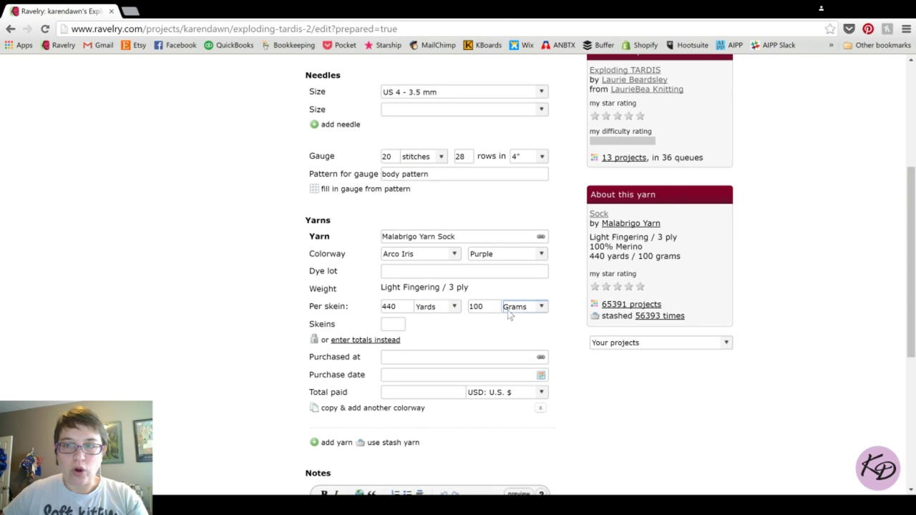
scroll(437, 324, down, 1)
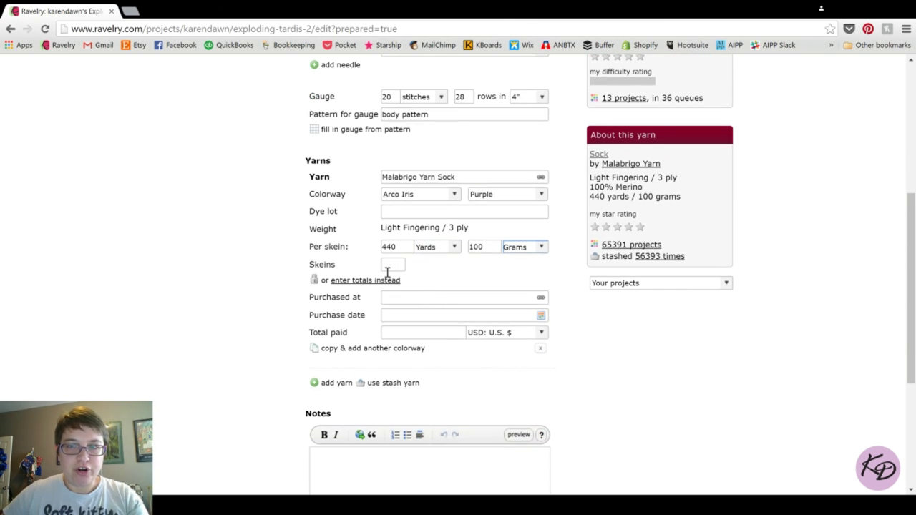
click(390, 264)
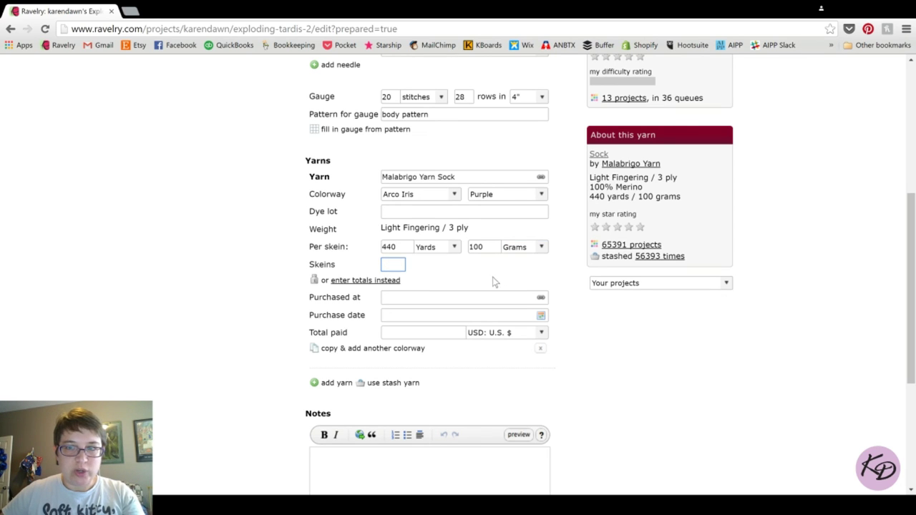
text(1)
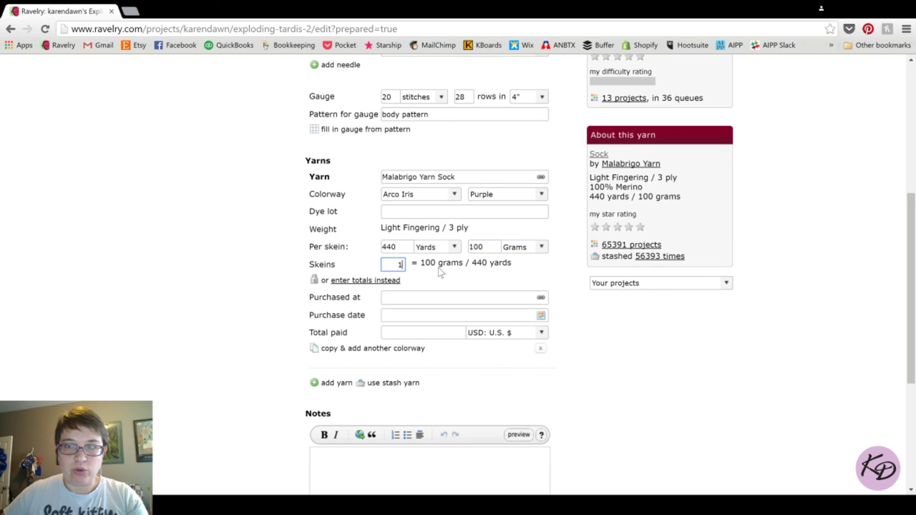
text(.5)
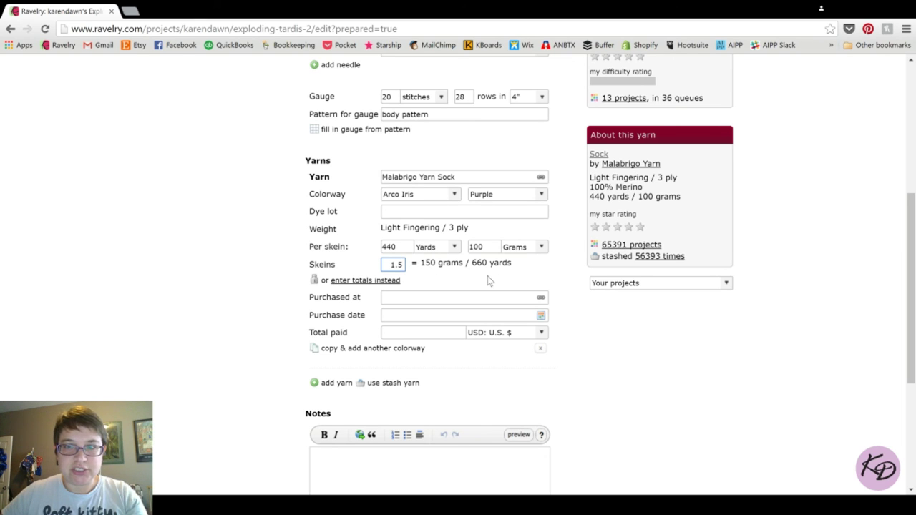
- Enter Knitting Fairy as the yarn's place of purchase and link it to the shop in Grand Prairie, Texas
scroll(458, 262, down, 3)
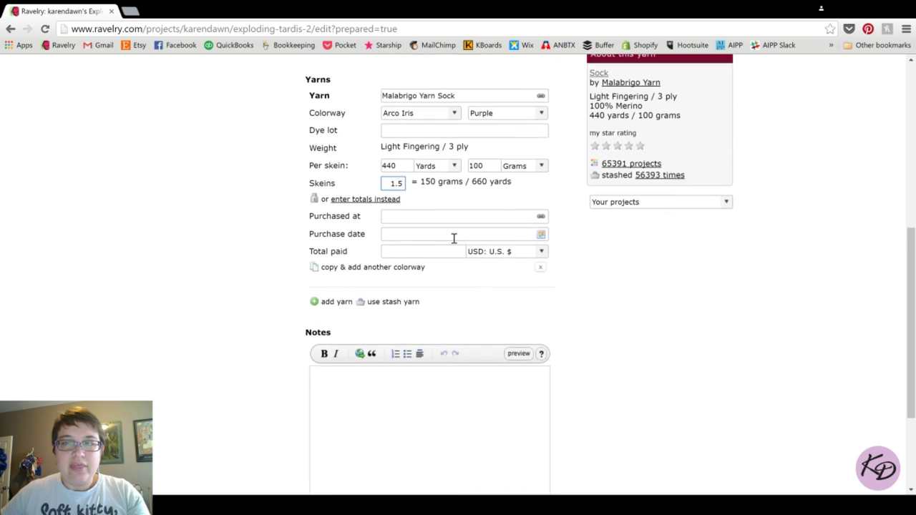
click(411, 180)
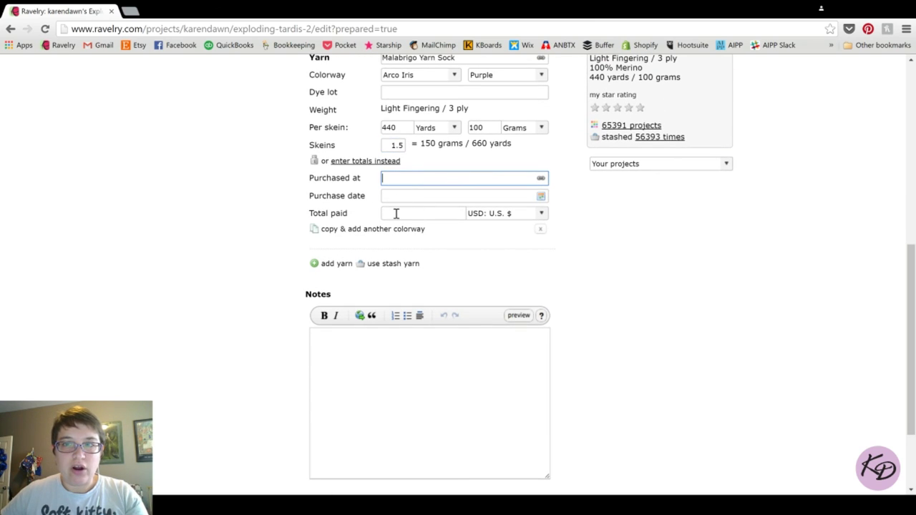
scroll(592, 268, up, 1)
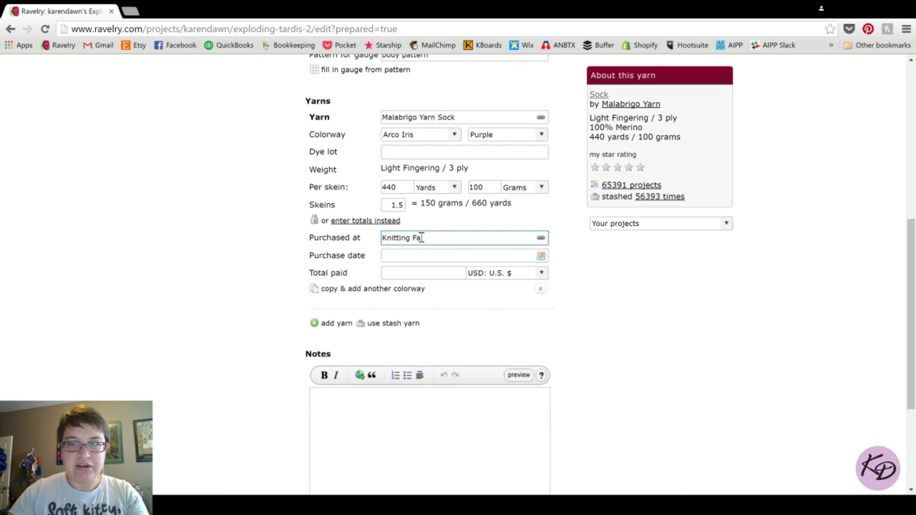
text(iry)
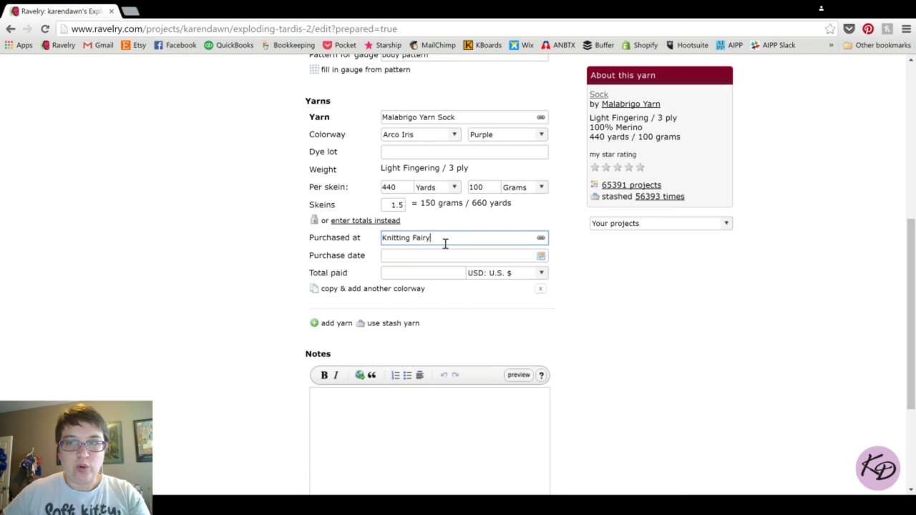
click(542, 238)
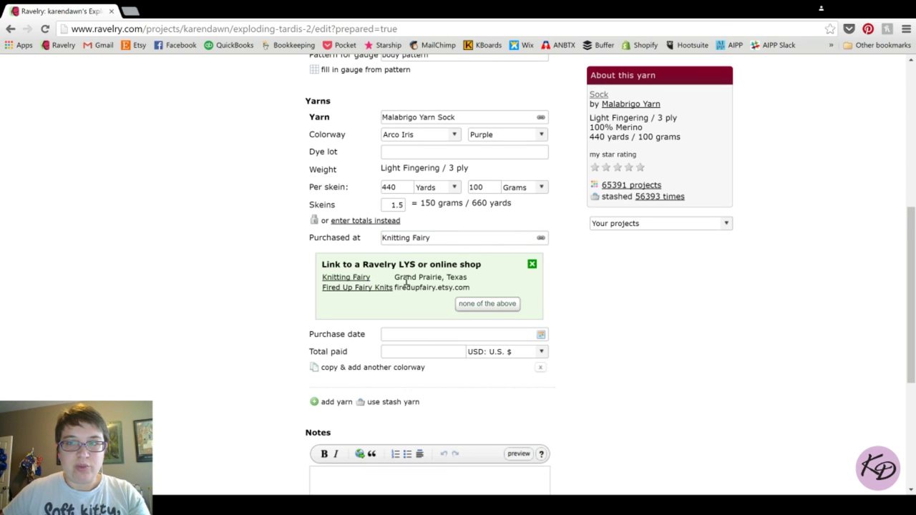
click(346, 278)
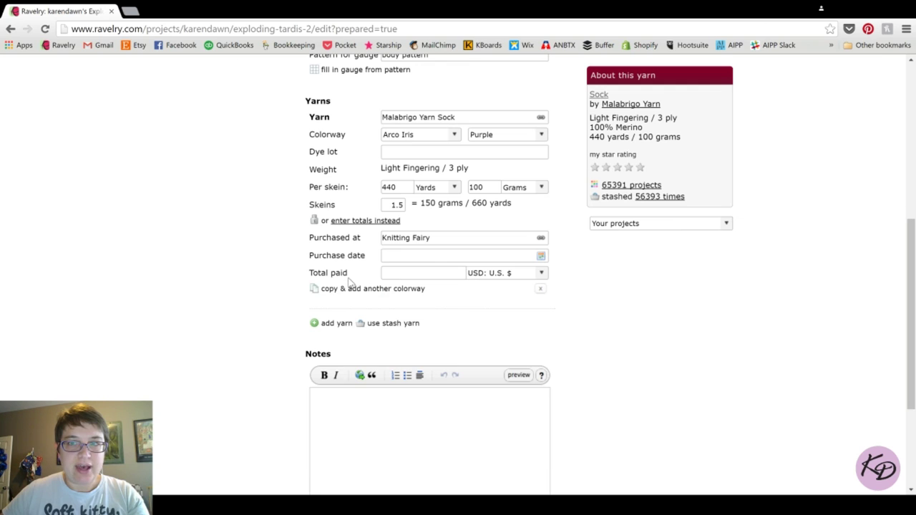
- Set the yarn's purchase date to July 14, 2016
click(542, 258)
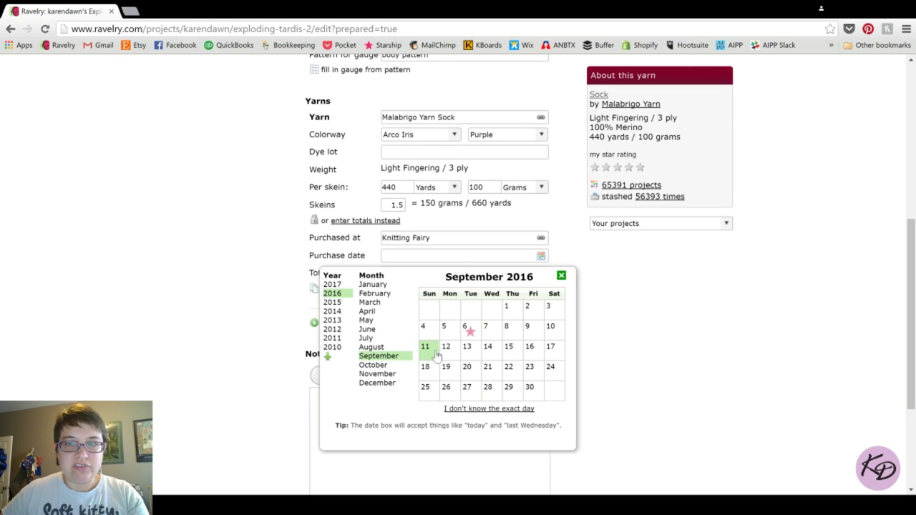
click(365, 339)
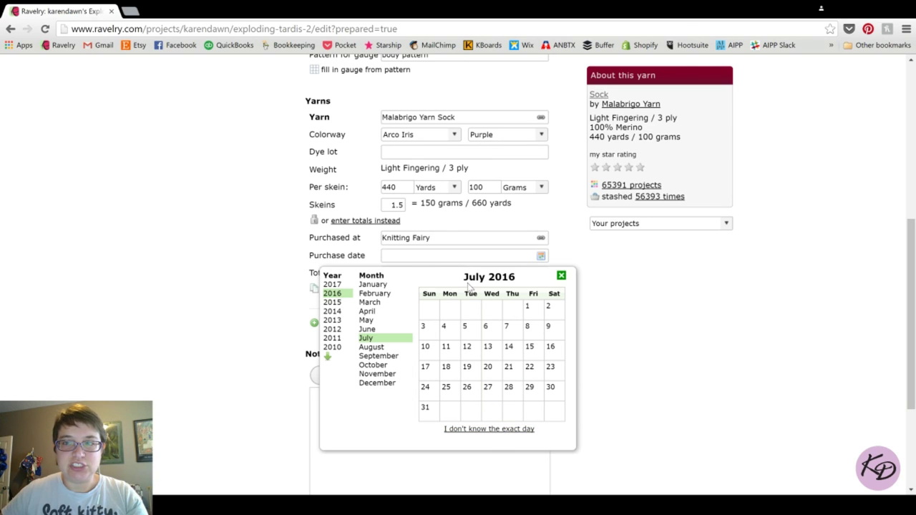
click(512, 353)
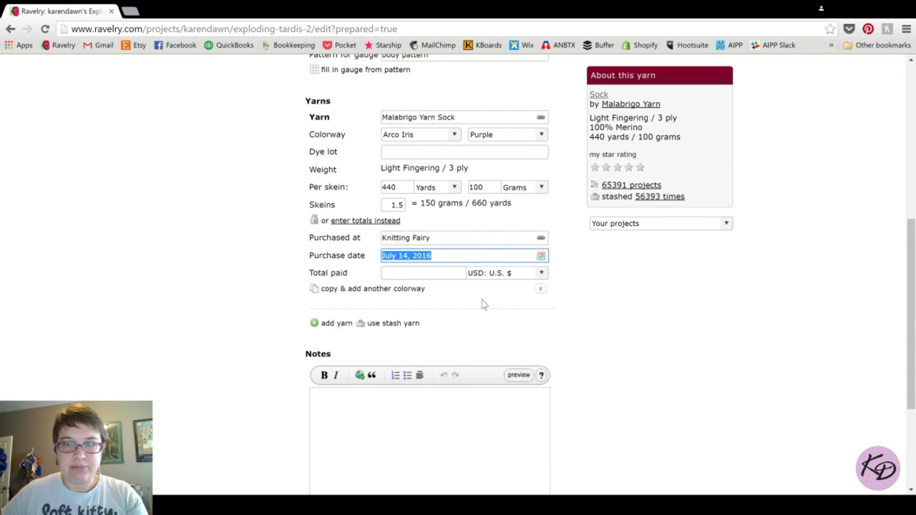
- Set the total paid for the yarn to 18 U.S. dollars
click(432, 273)
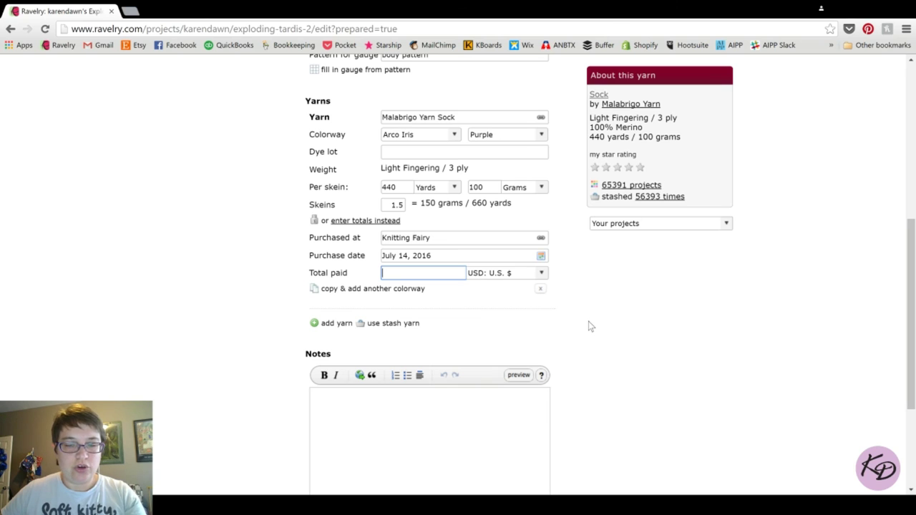
text(18)
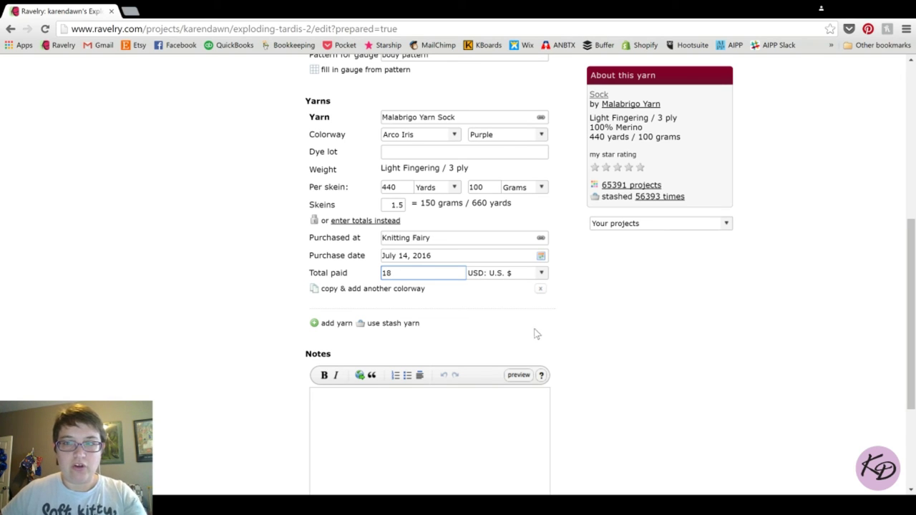
text(a)
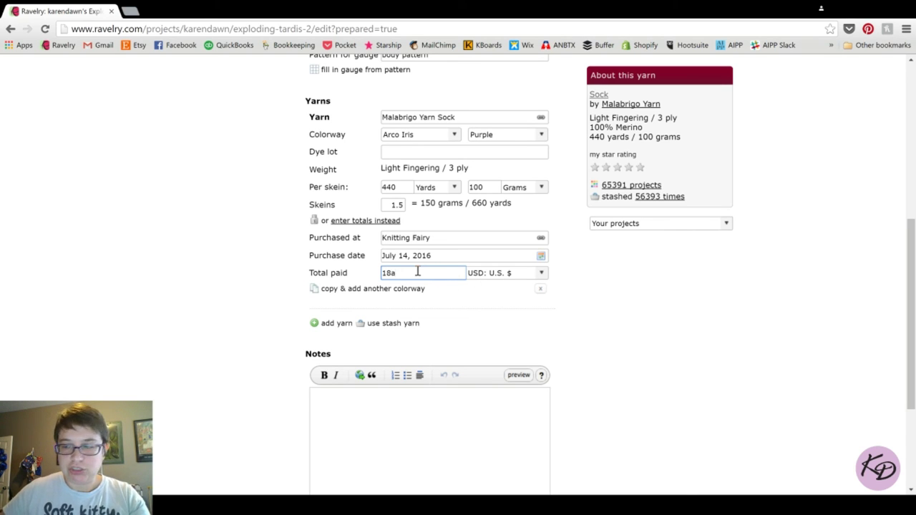
key(BackSpace)
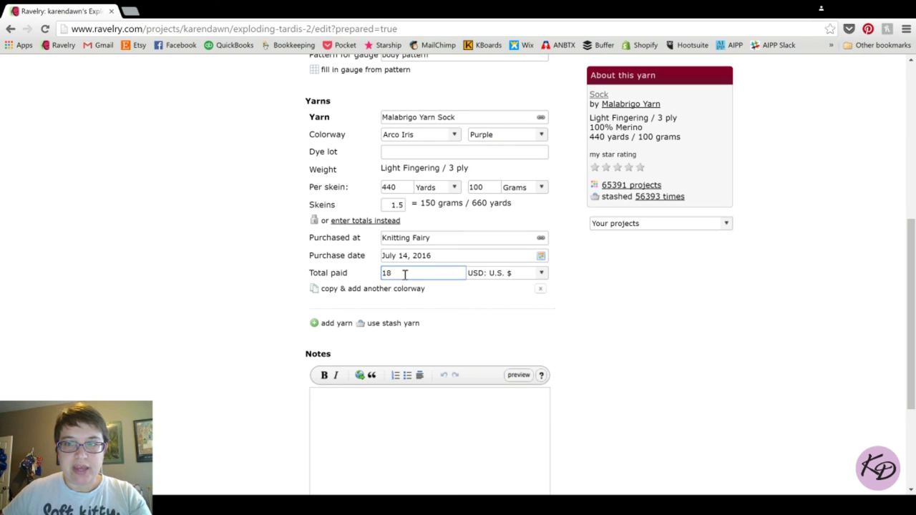
key(Tab)
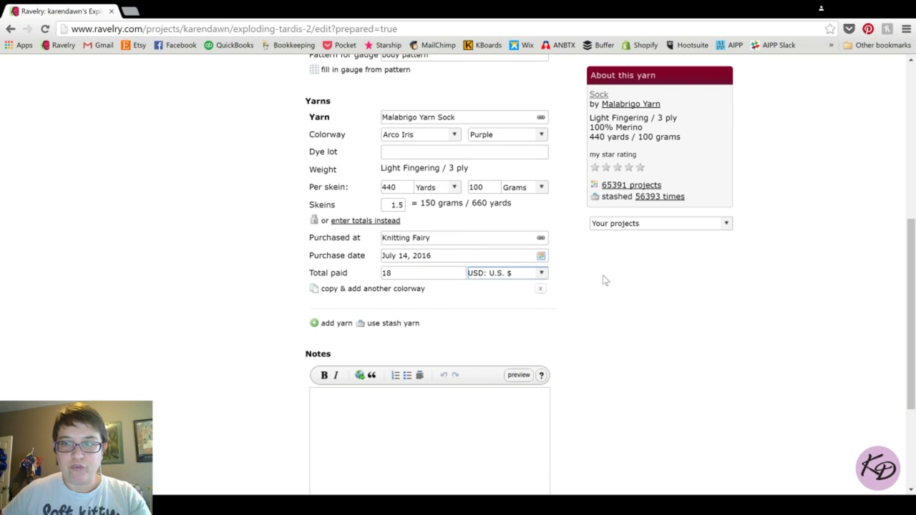
click(640, 280)
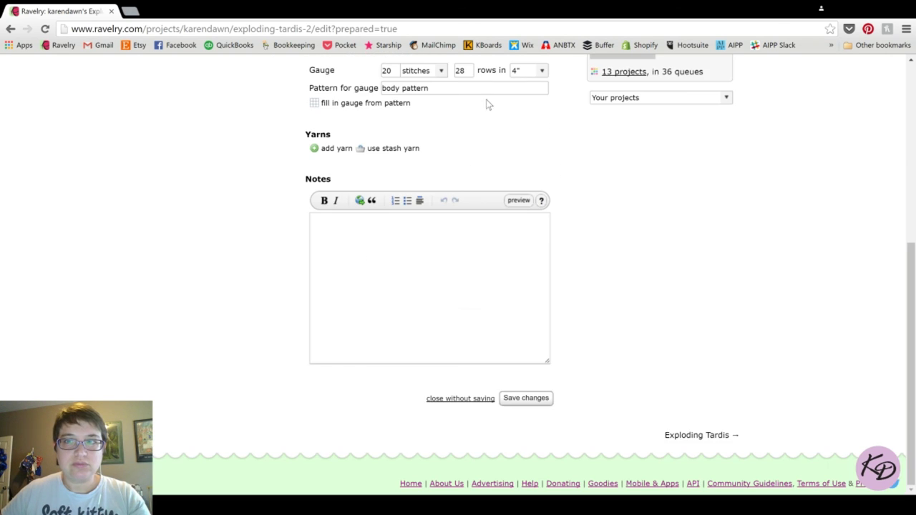
- Open the list of stash yarns that can be used in the project and browse its entries
scroll(497, 145, up, 1)
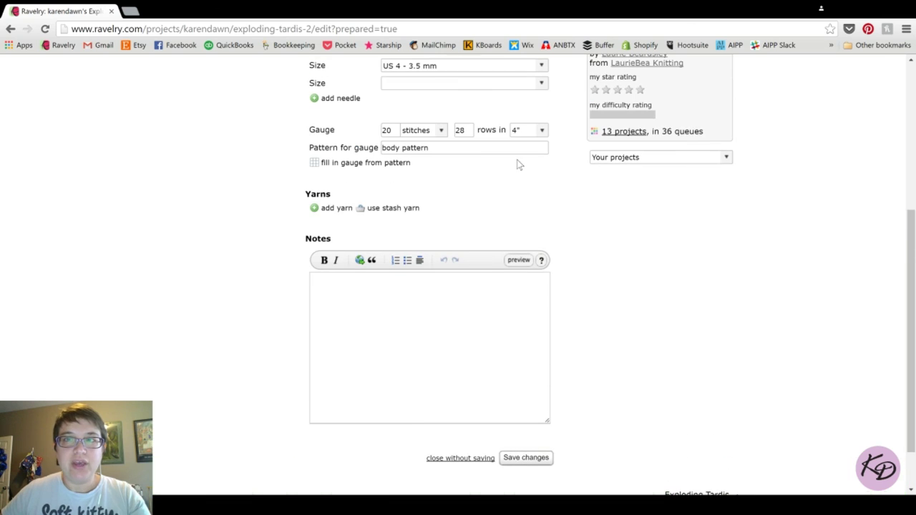
click(400, 214)
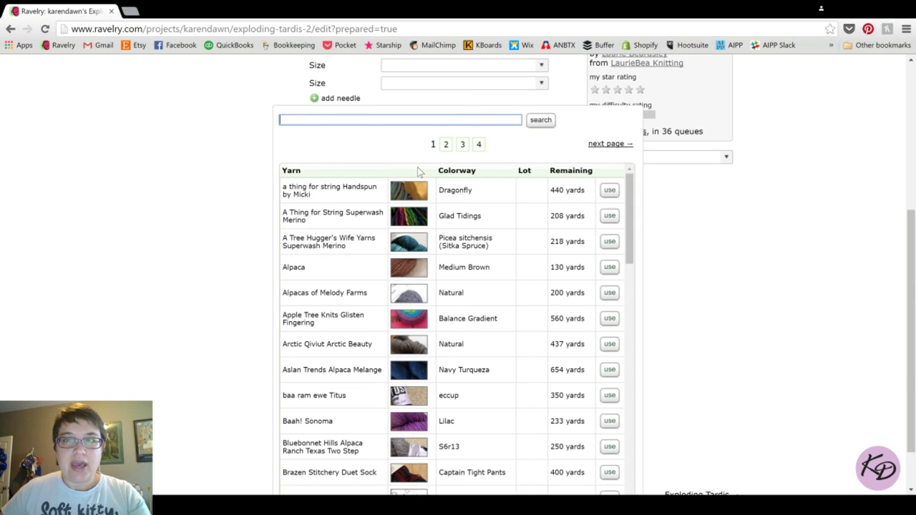
scroll(779, 289, down, 2)
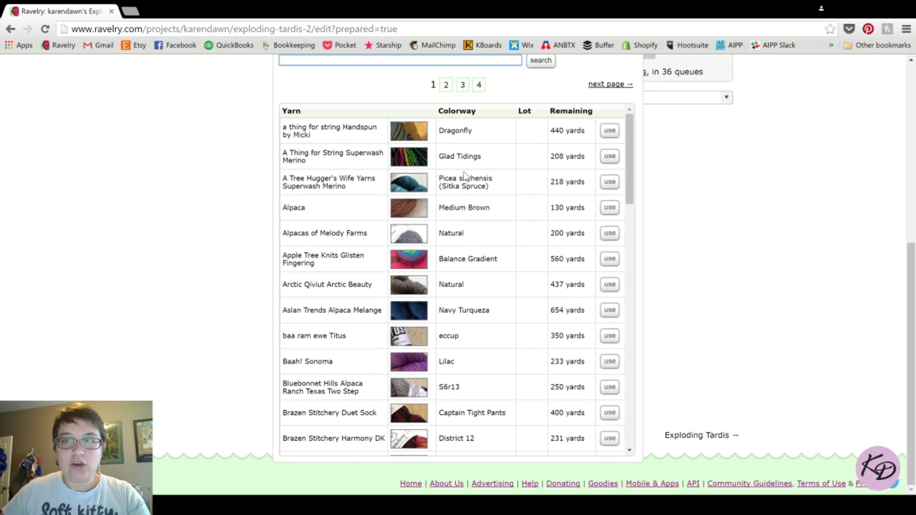
scroll(476, 301, down, 5)
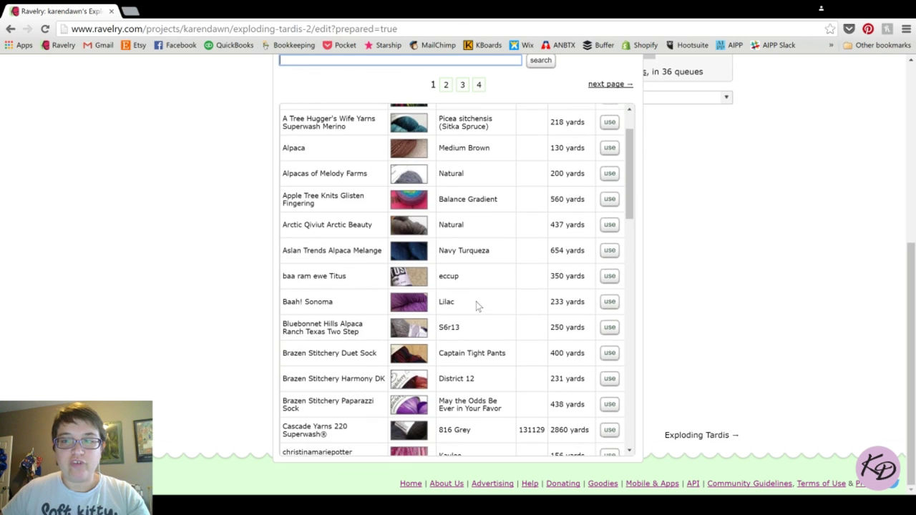
scroll(476, 301, up, 5)
scroll(477, 216, up, 3)
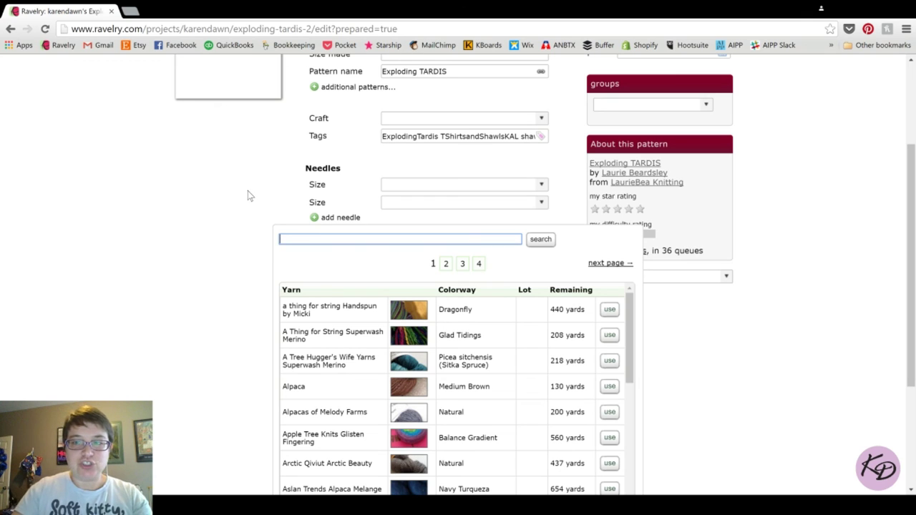
- Search the stash for "Lazy Cat Elemental" and use the Police Box colorway in the project
text(Lazy)
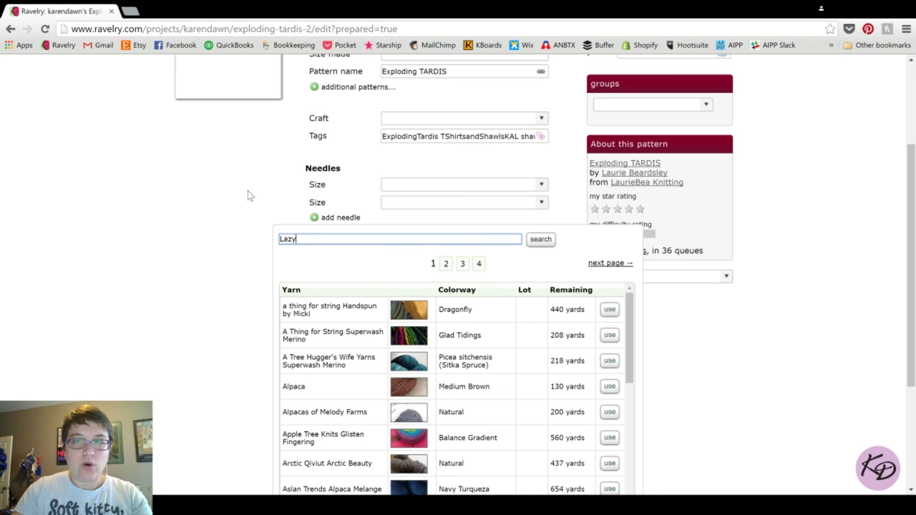
text( Cat Elemental)
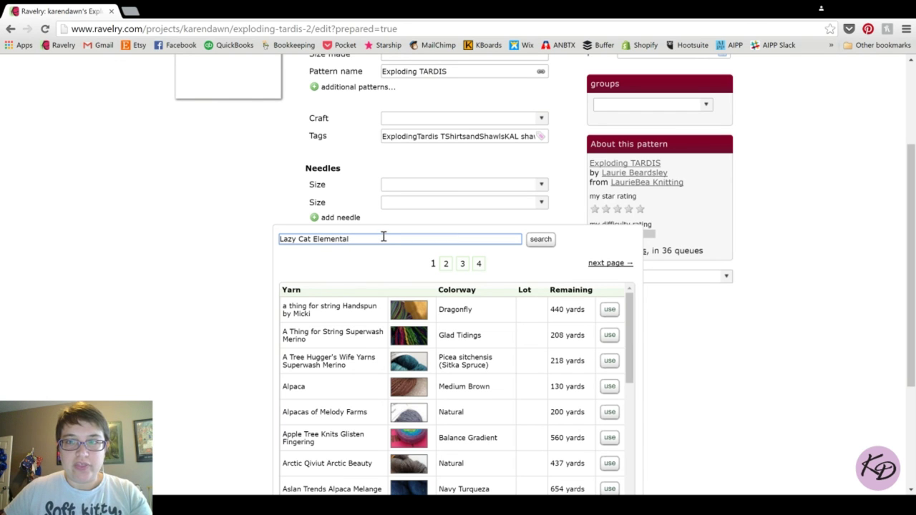
click(551, 242)
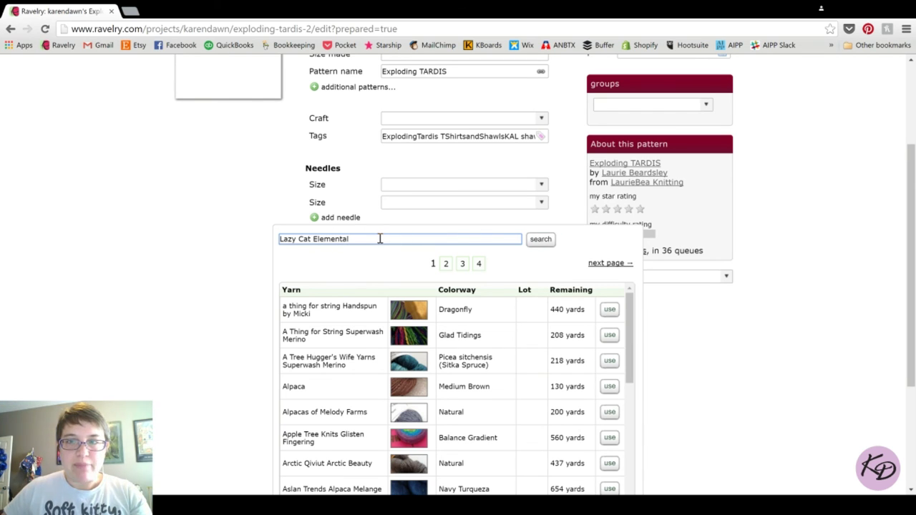
click(542, 241)
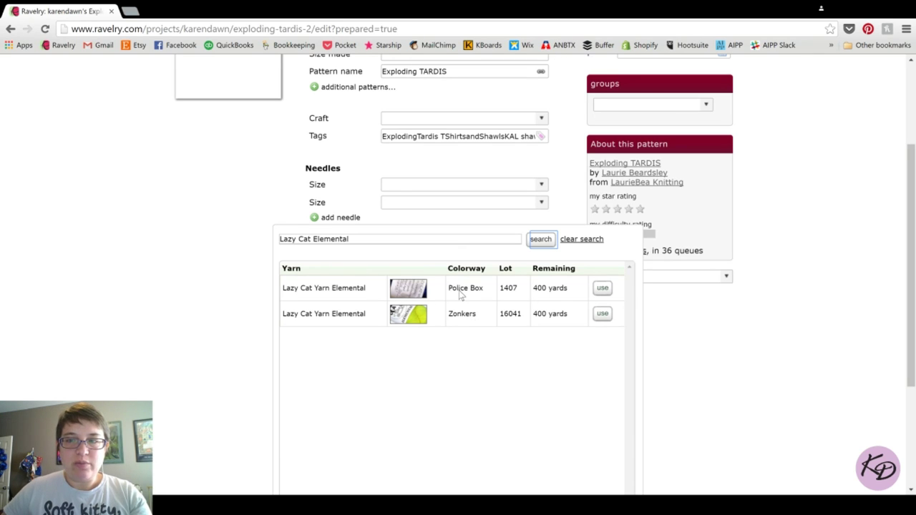
click(603, 289)
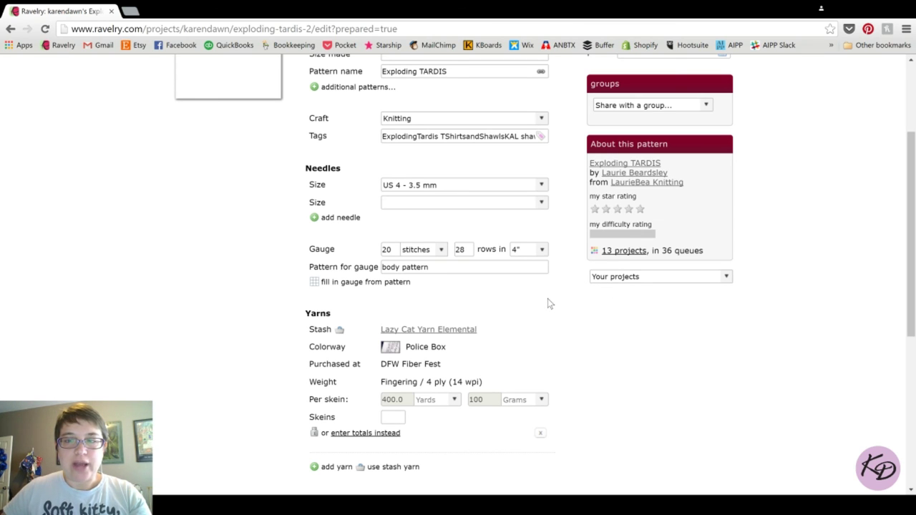
- Set the number of skeins used of the Police Box yarn to 1
scroll(547, 299, down, 1)
scroll(572, 299, down, 1)
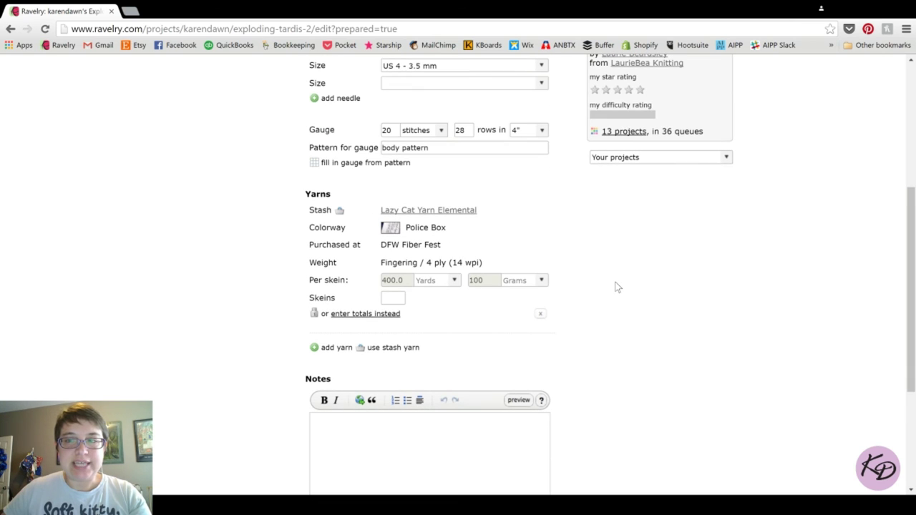
scroll(617, 287, down, 1)
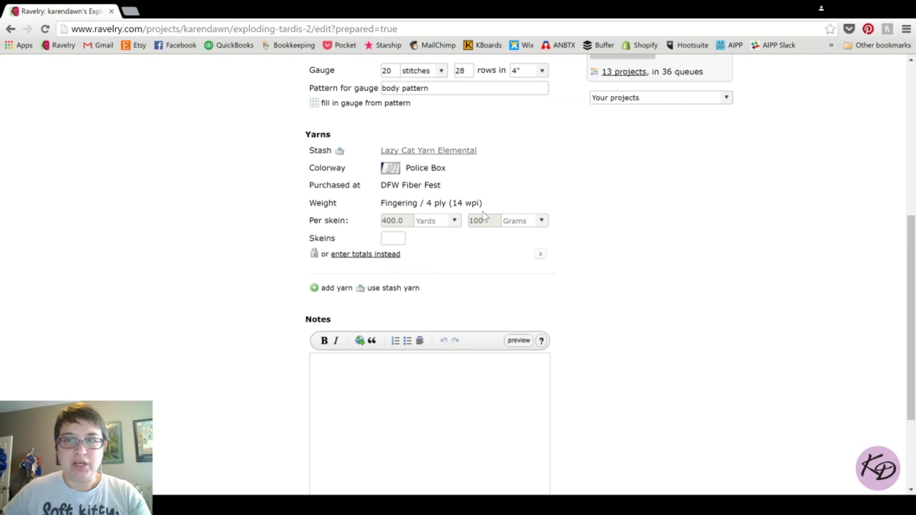
click(393, 238)
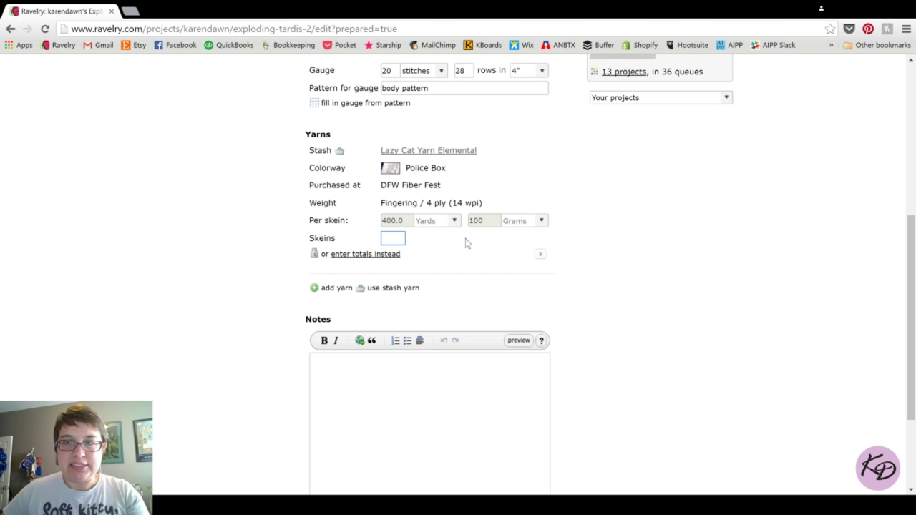
text(1)
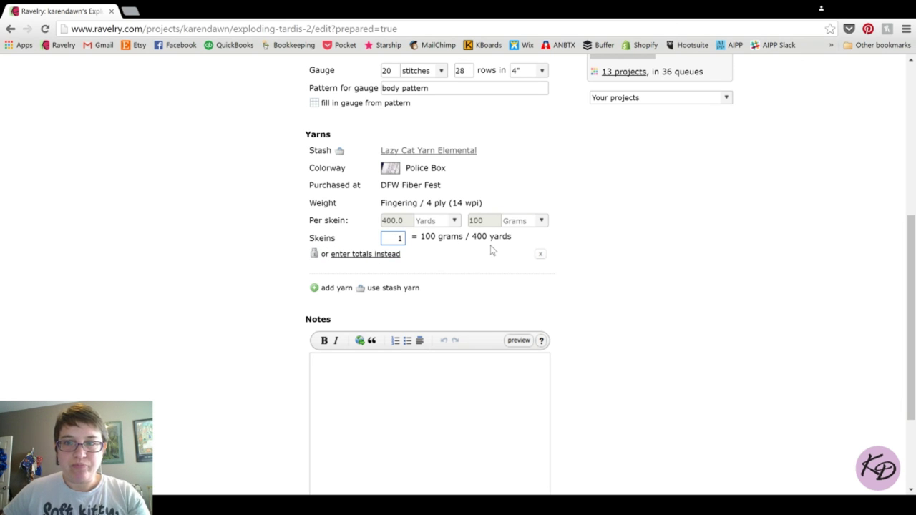
- Add a second stash yarn to the project, Lazy Cat Yarn Elemental in the Zonkers colorway
click(391, 289)
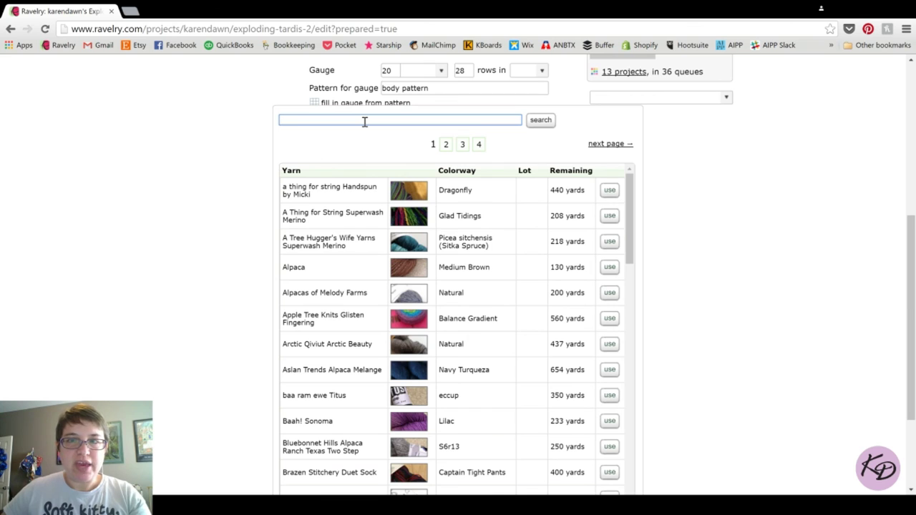
text(laz)
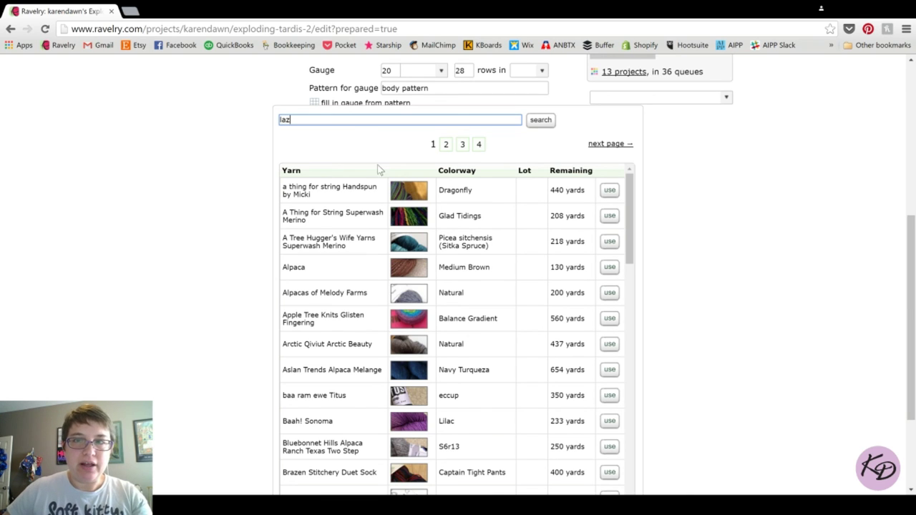
click(350, 133)
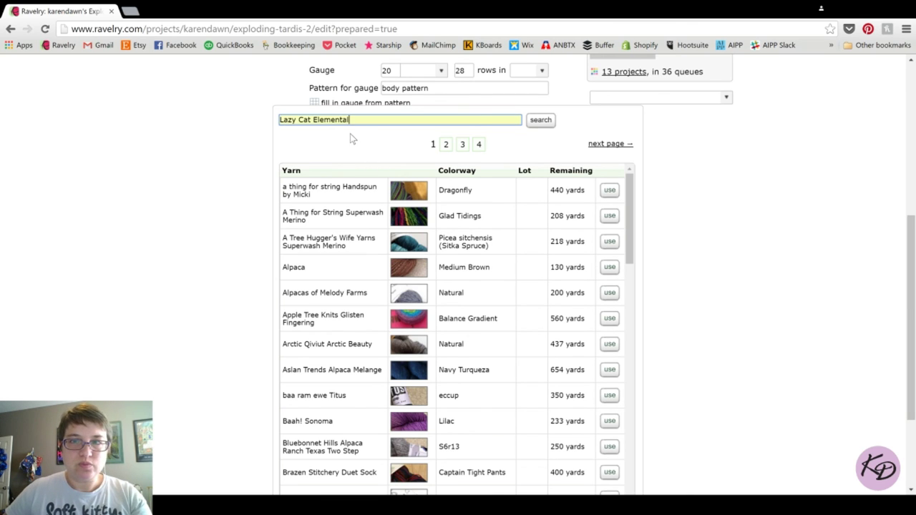
click(542, 123)
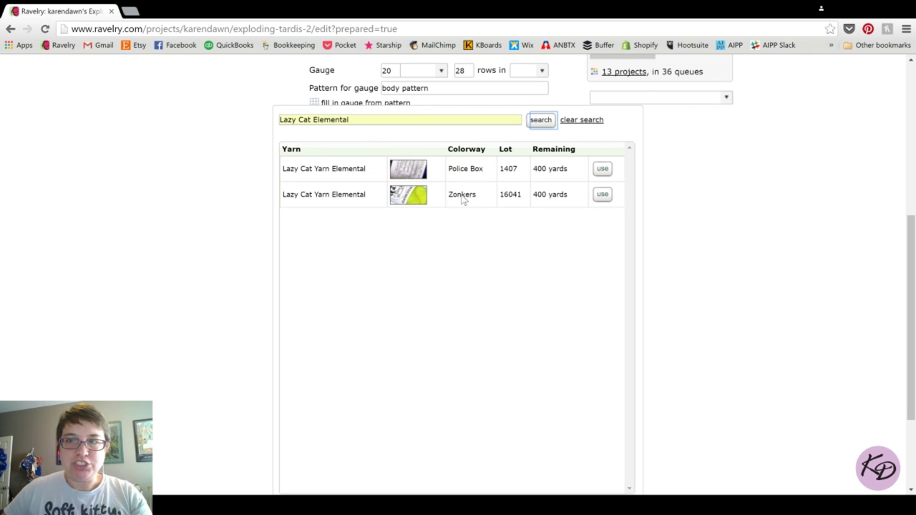
click(603, 195)
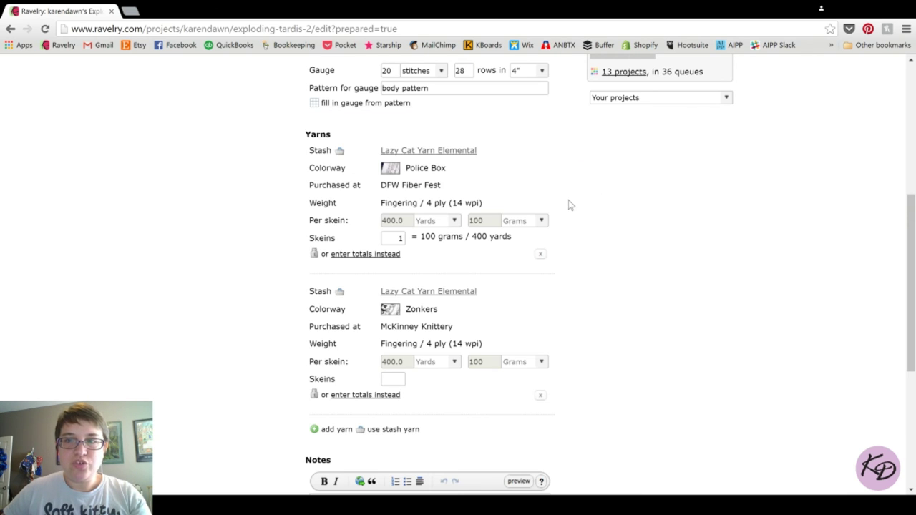
- Set the number of skeins used of the Zonkers yarn to 1
scroll(564, 186, down, 2)
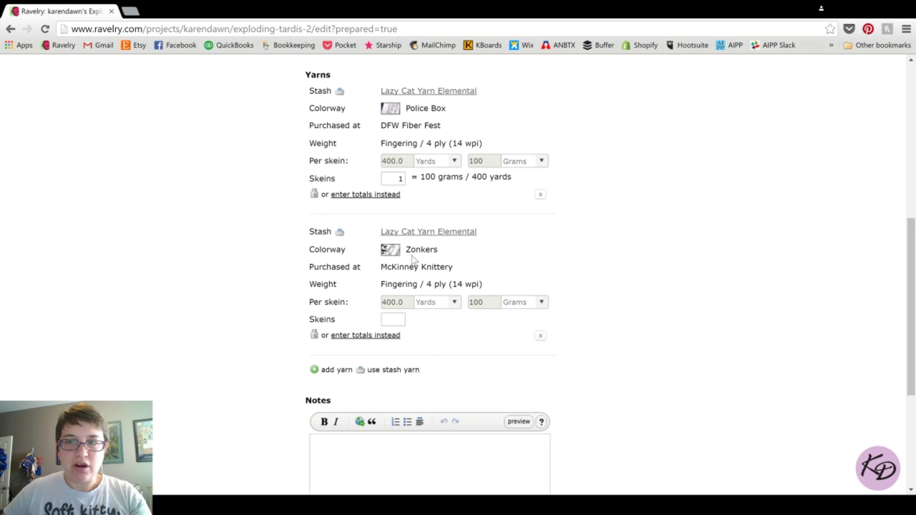
click(393, 320)
text(1)
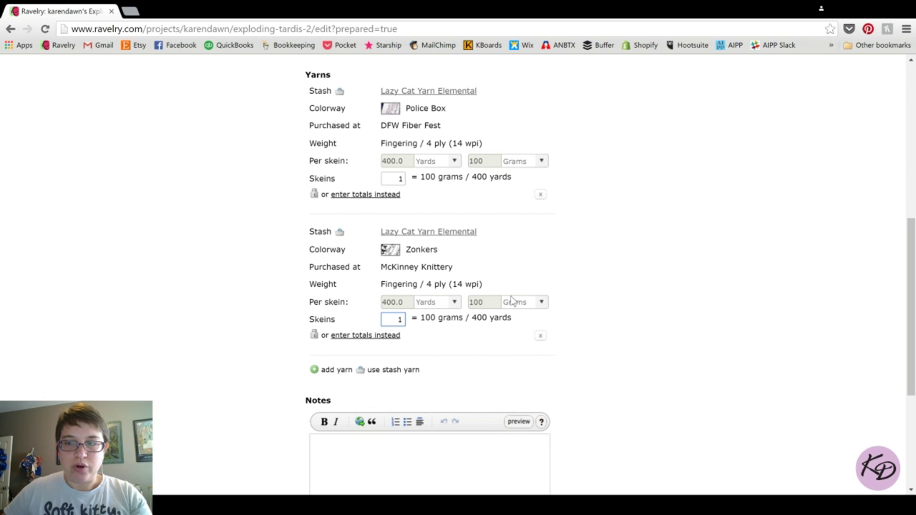
- Write the project note "I'm using this project as an example for a tutorial video."
scroll(602, 297, down, 2)
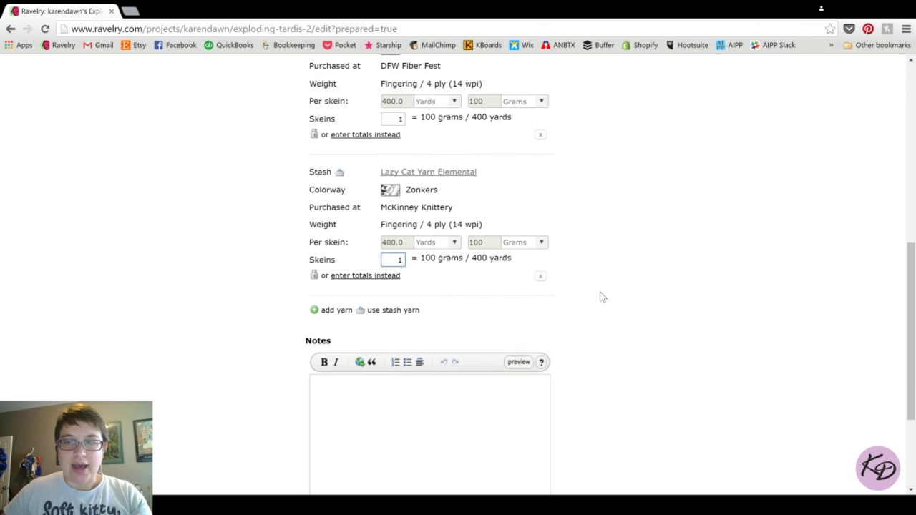
scroll(601, 297, down, 1)
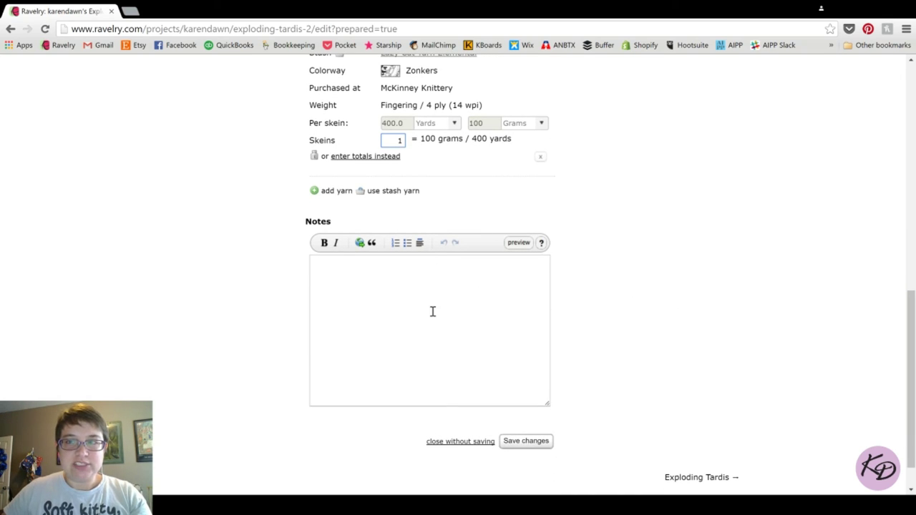
click(379, 282)
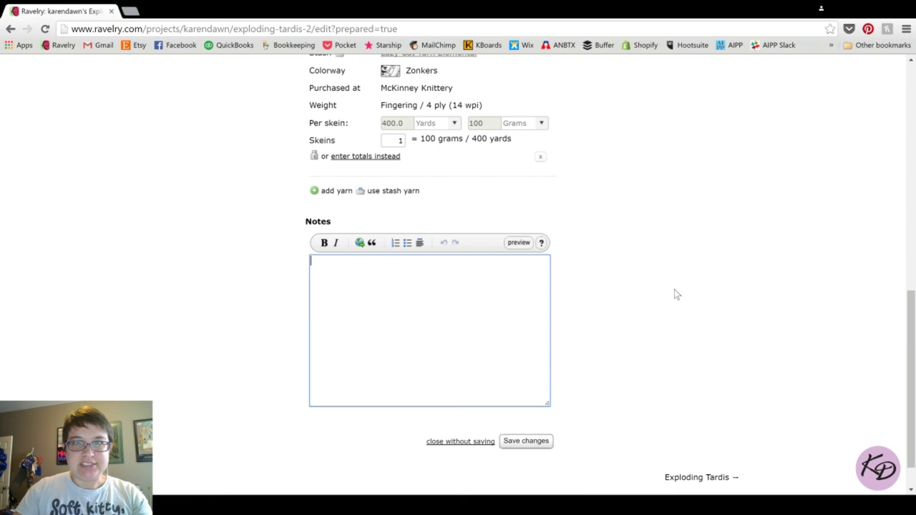
text(I'm using this p)
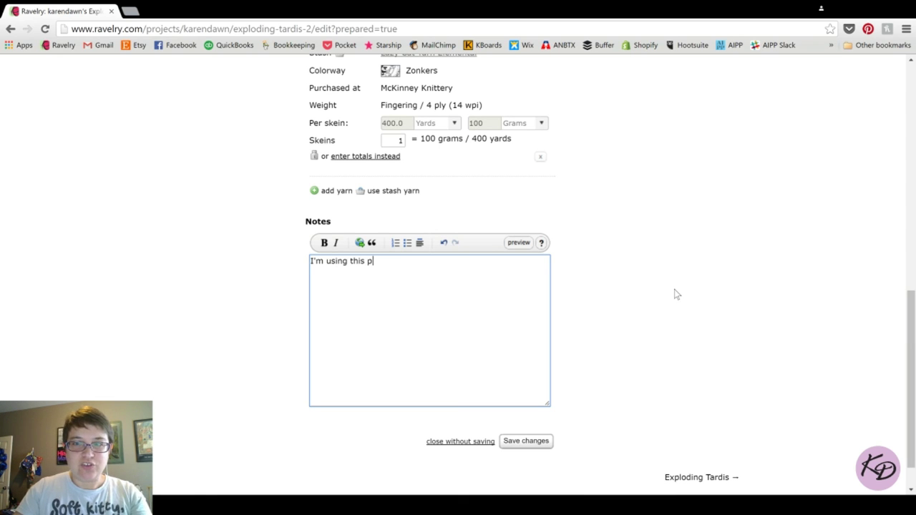
text(roject as a)
key(BackSpace)
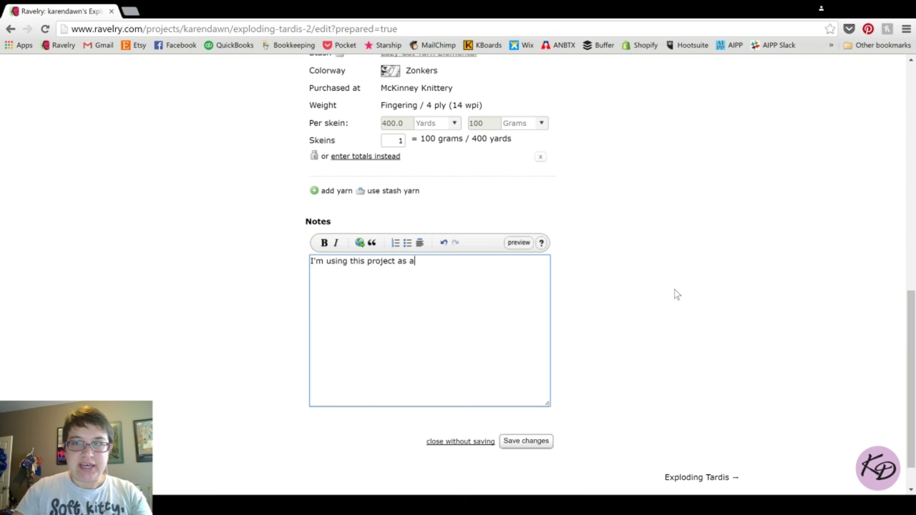
text(n example for a tutorial)
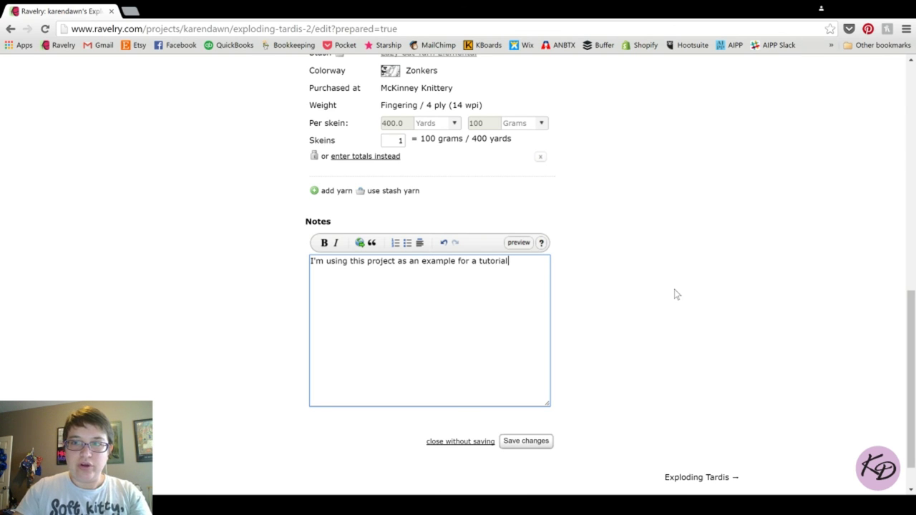
text( video.)
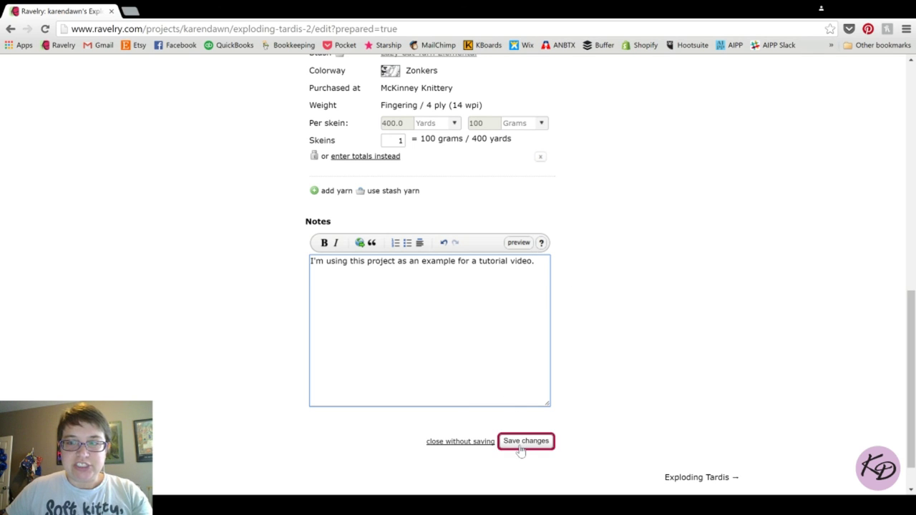
- Set the project's progress to 15% and its start date to September 6, 2016
scroll(764, 272, up, 1)
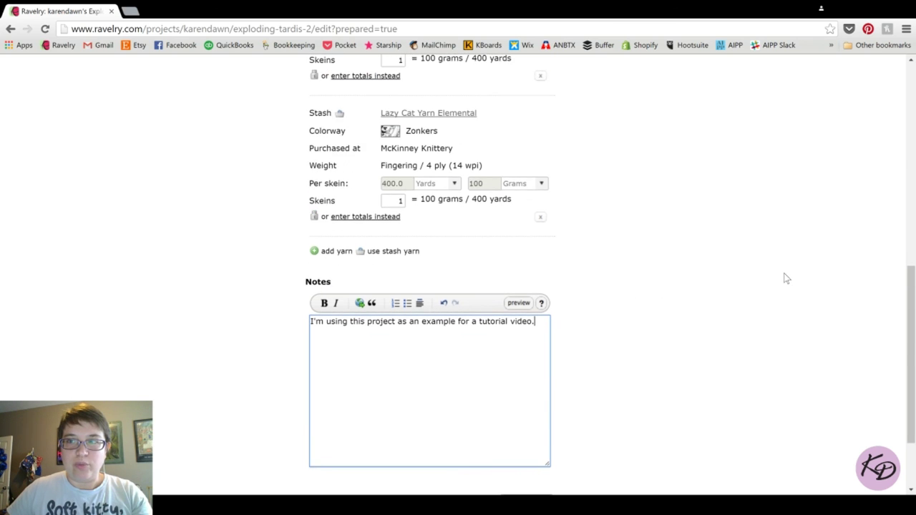
scroll(786, 277, up, 8)
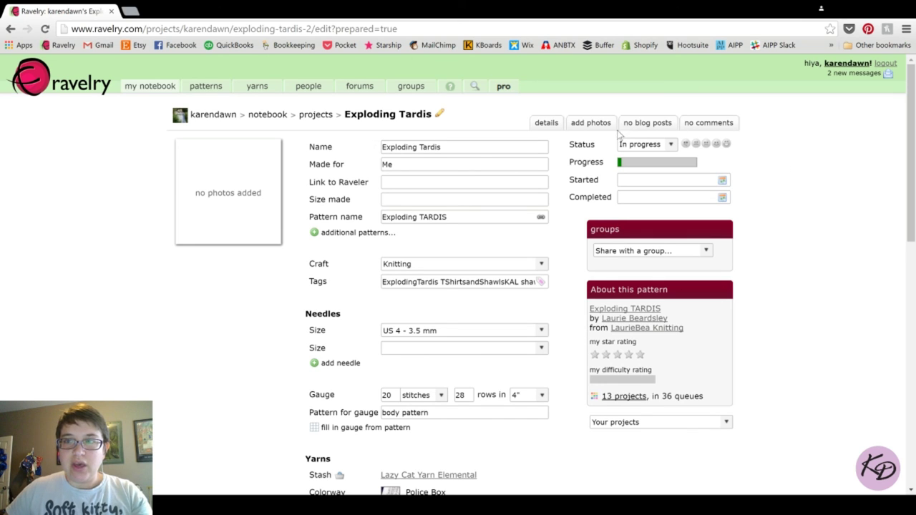
click(671, 145)
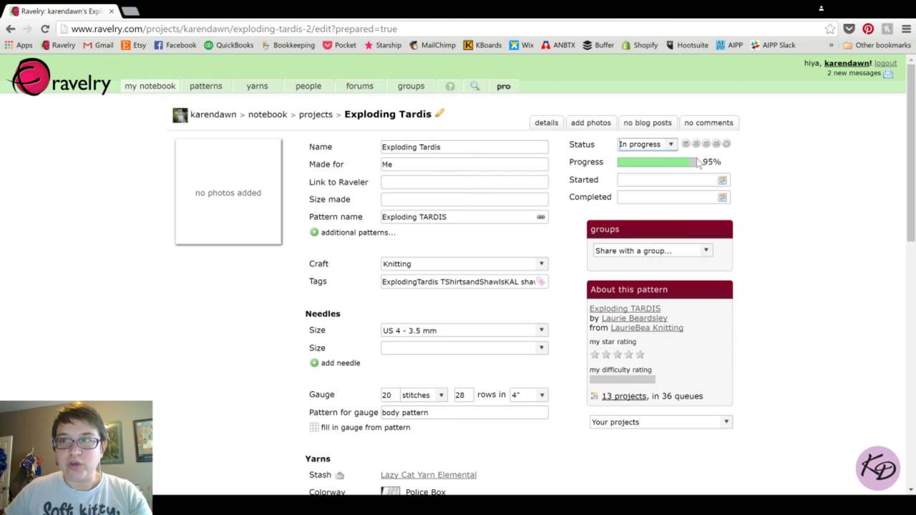
click(631, 166)
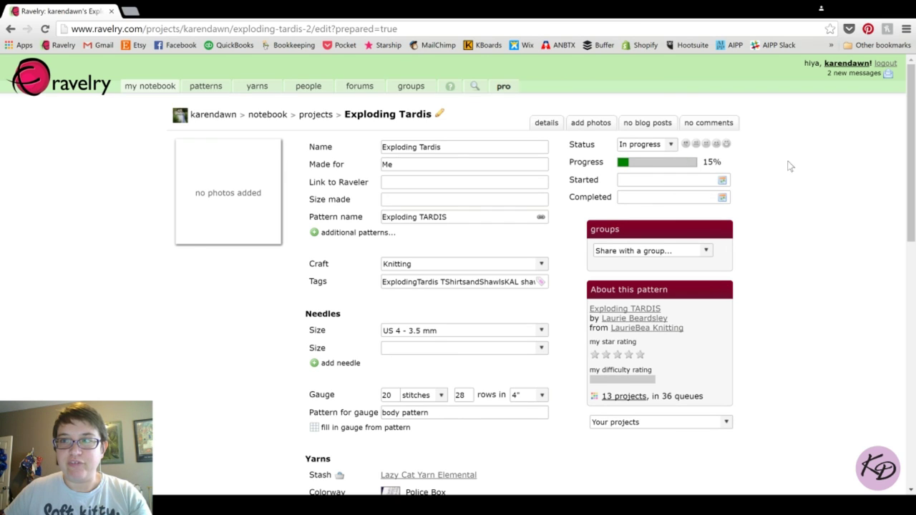
click(723, 181)
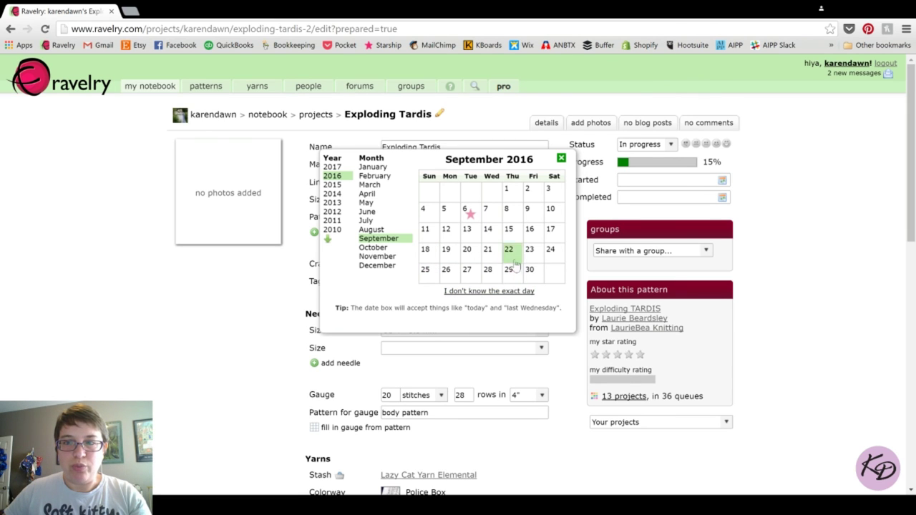
click(467, 212)
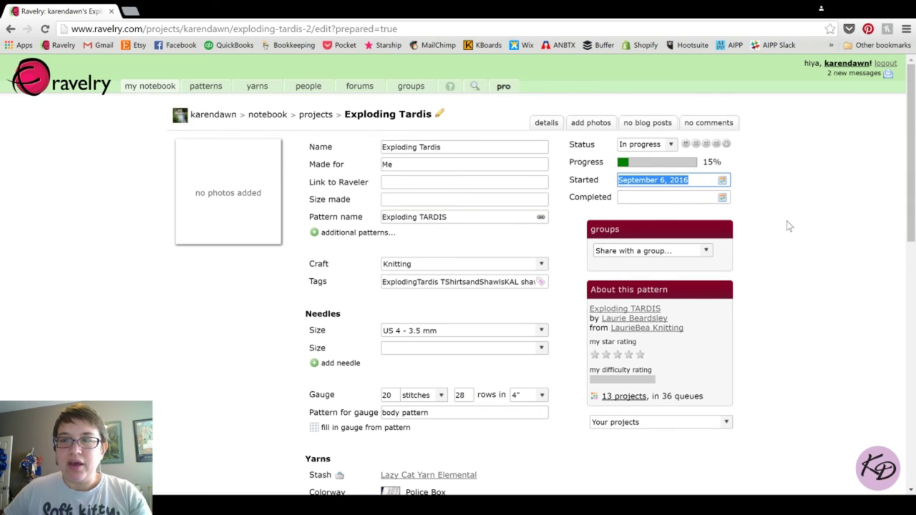
- Share the project with the DFW Fiber Fest group and remove that group again
scroll(776, 215, down, 1)
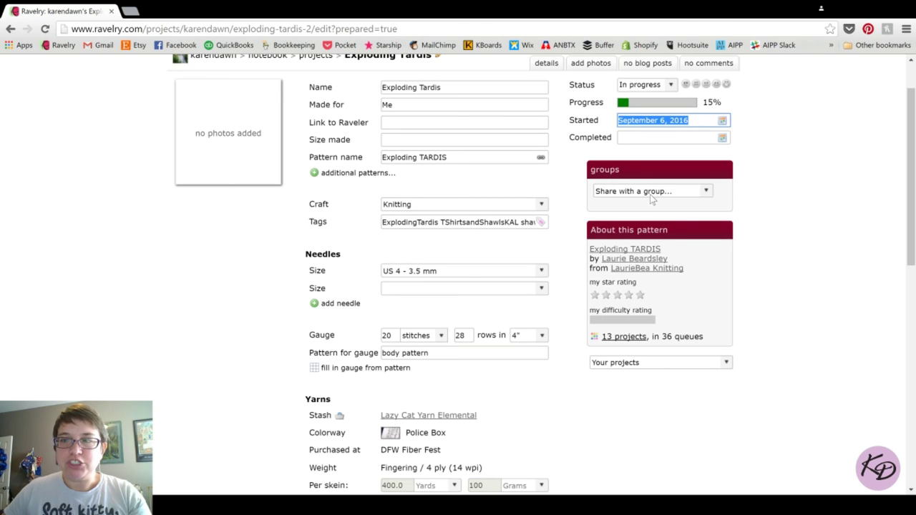
click(687, 195)
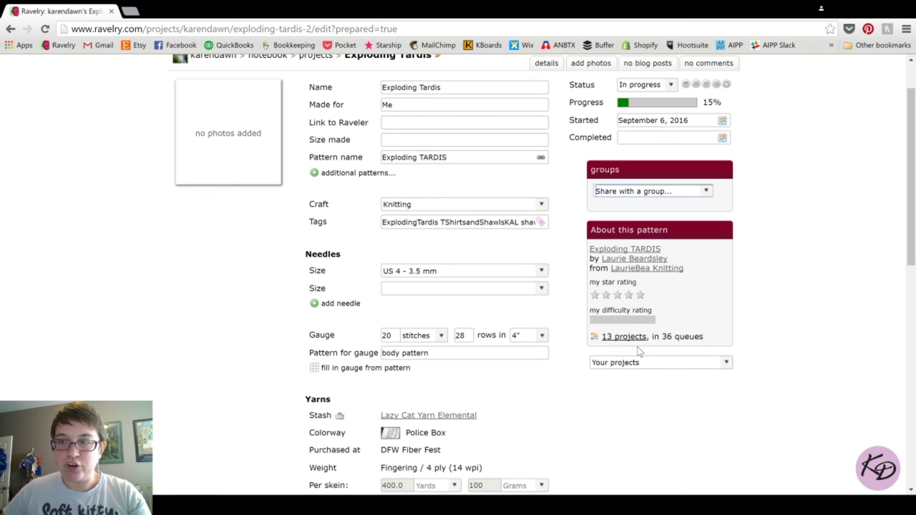
click(638, 350)
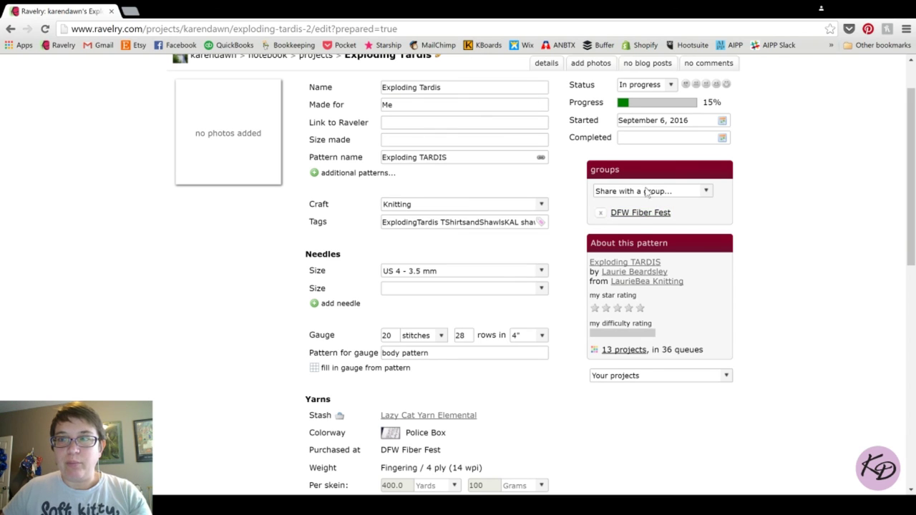
click(601, 215)
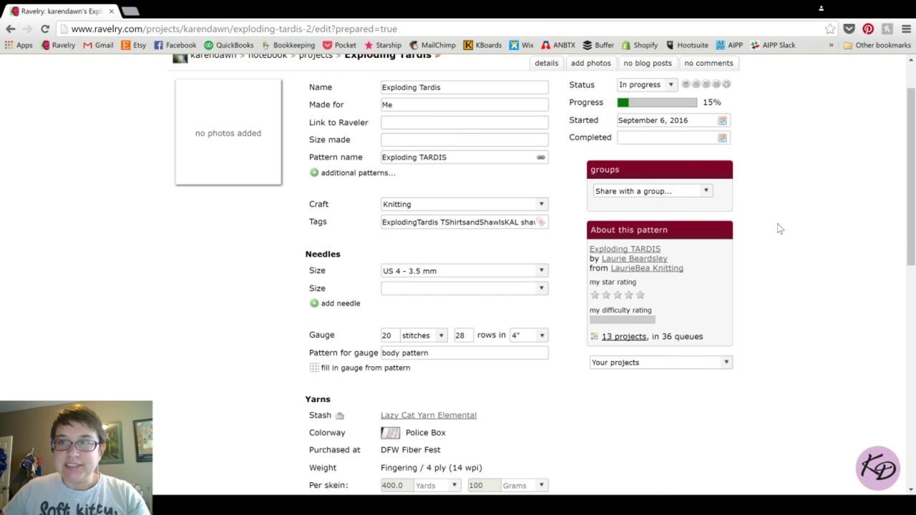
- Save the changes made to the Exploding Tardis project
scroll(830, 212, down, 8)
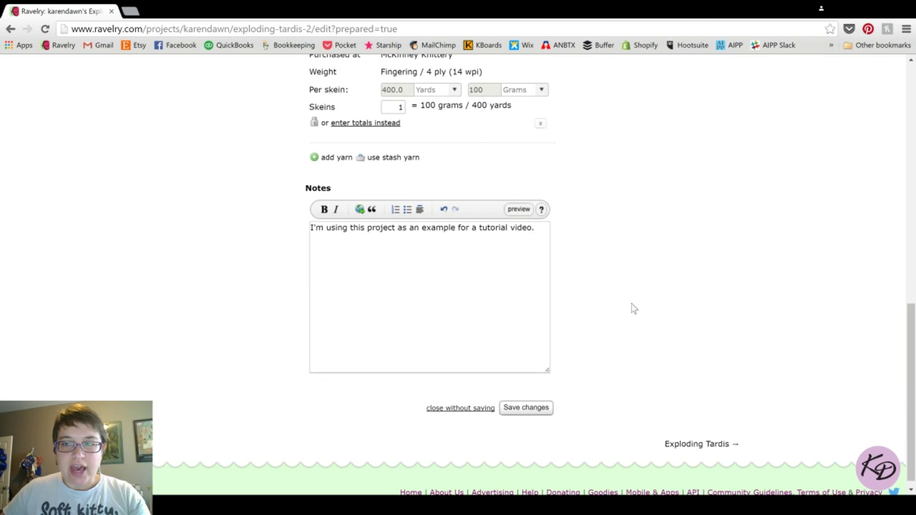
click(531, 415)
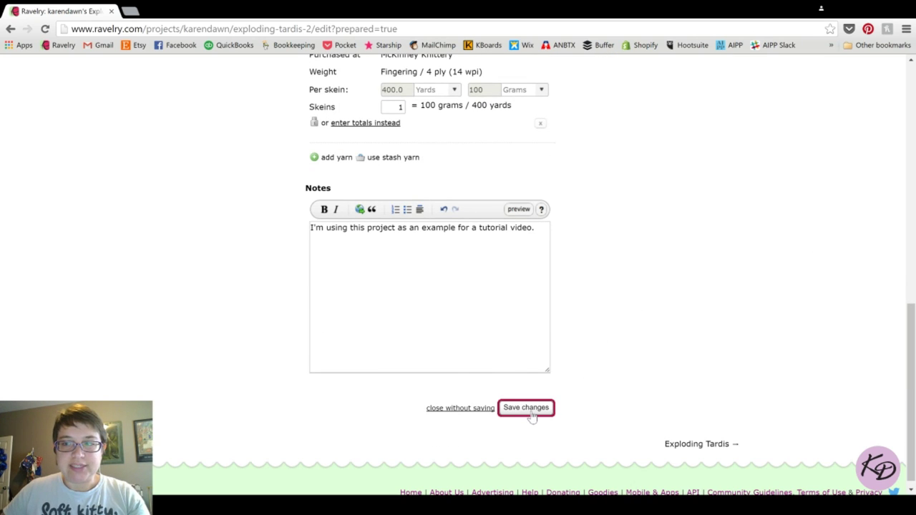
- Save the edited project and set its progress to 35% directly on the project page
click(535, 415)
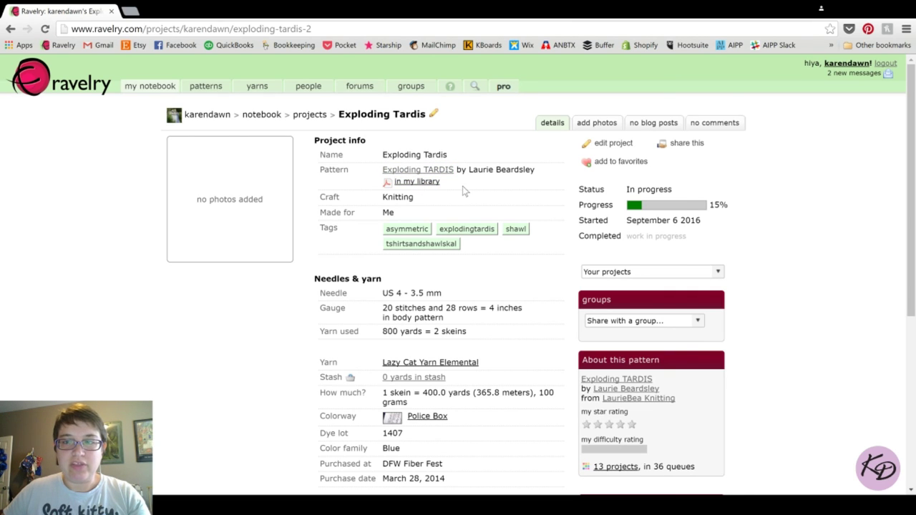
scroll(544, 222, down, 3)
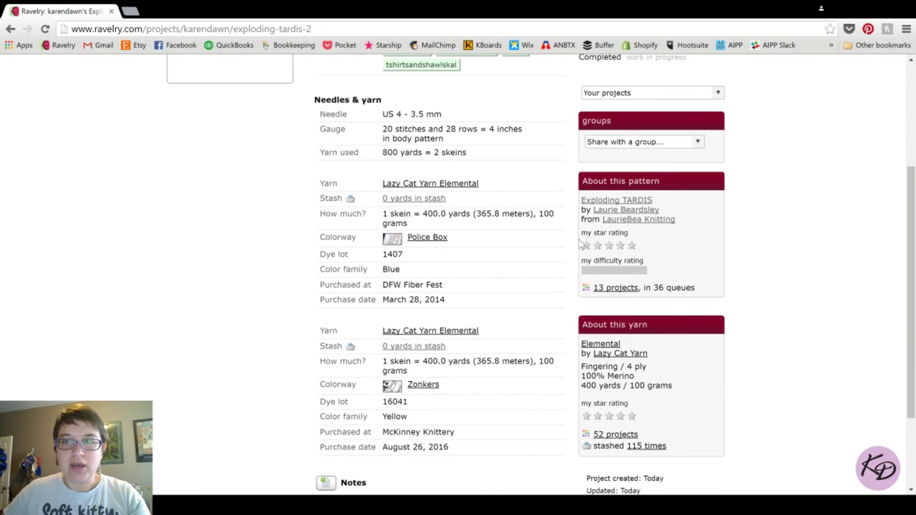
scroll(615, 218, down, 1)
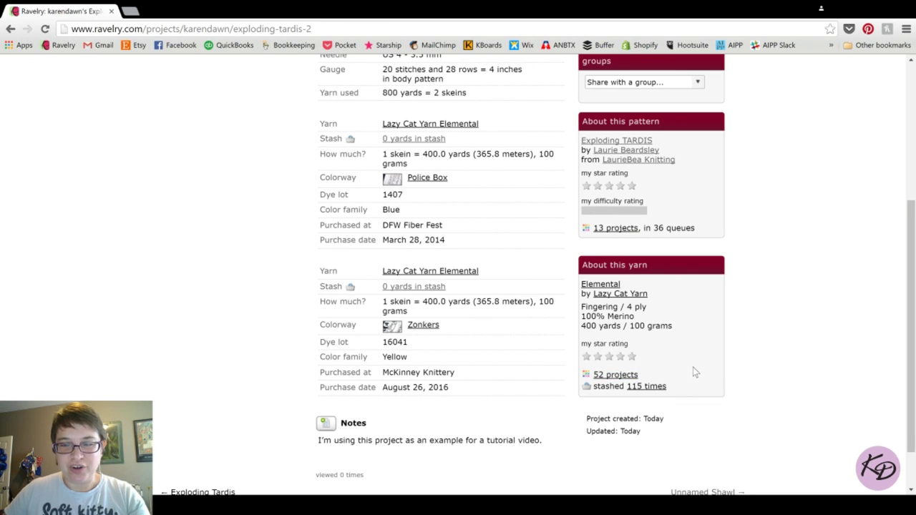
scroll(693, 367, up, 5)
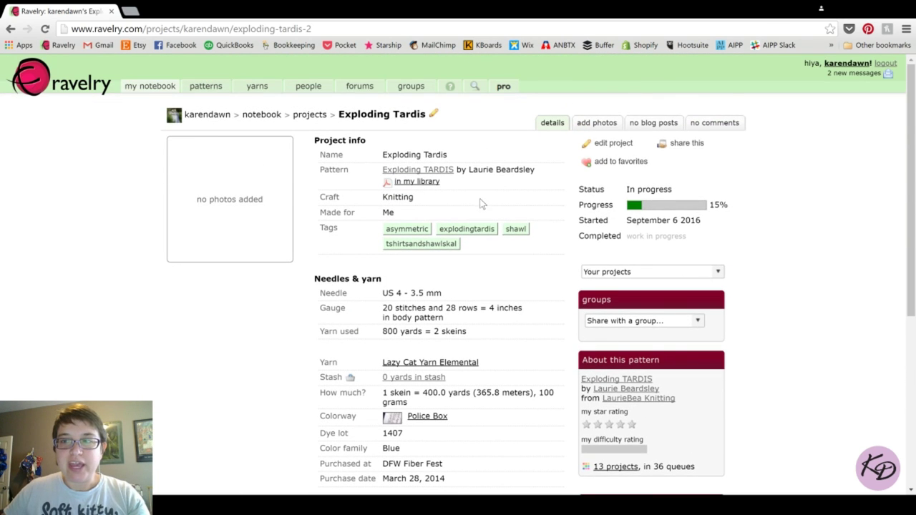
click(655, 206)
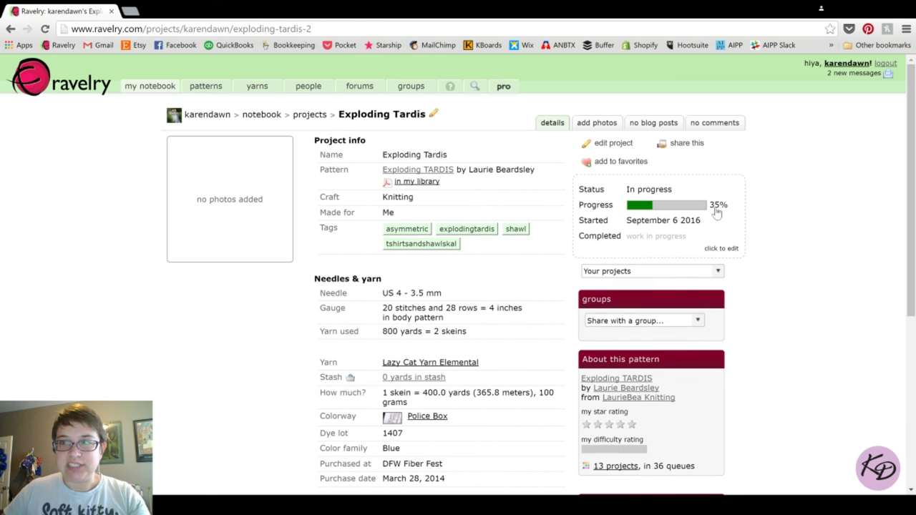
- Add a project notes entry headed September 7, 2016 with the text "This is an updated note."
scroll(835, 220, down, 4)
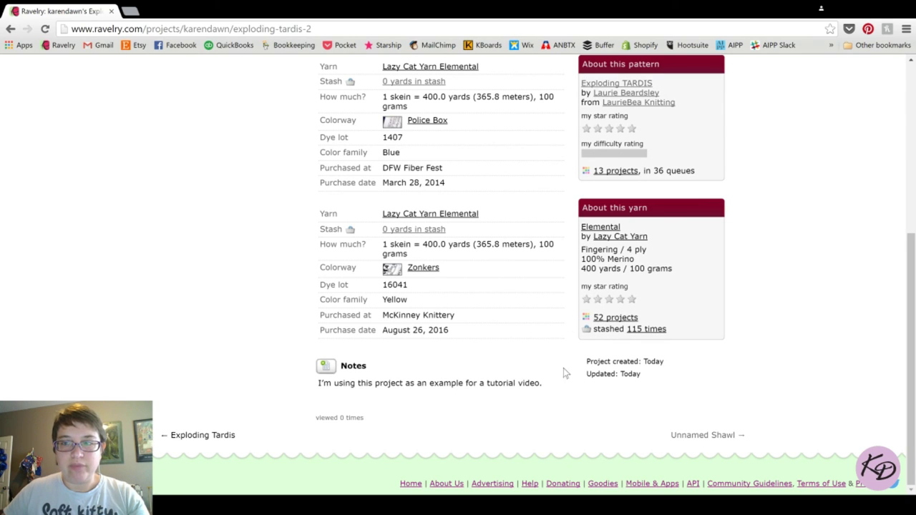
click(325, 367)
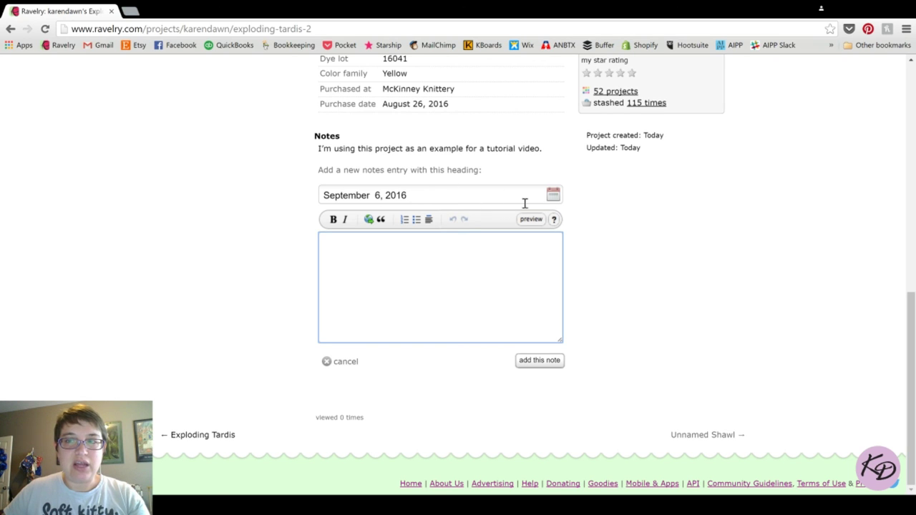
click(552, 194)
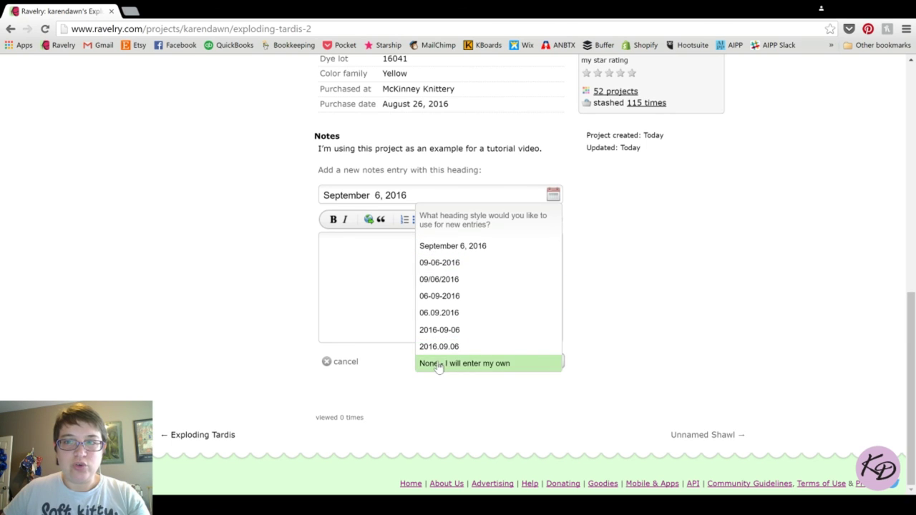
click(382, 195)
key(BackSpace)
text(7)
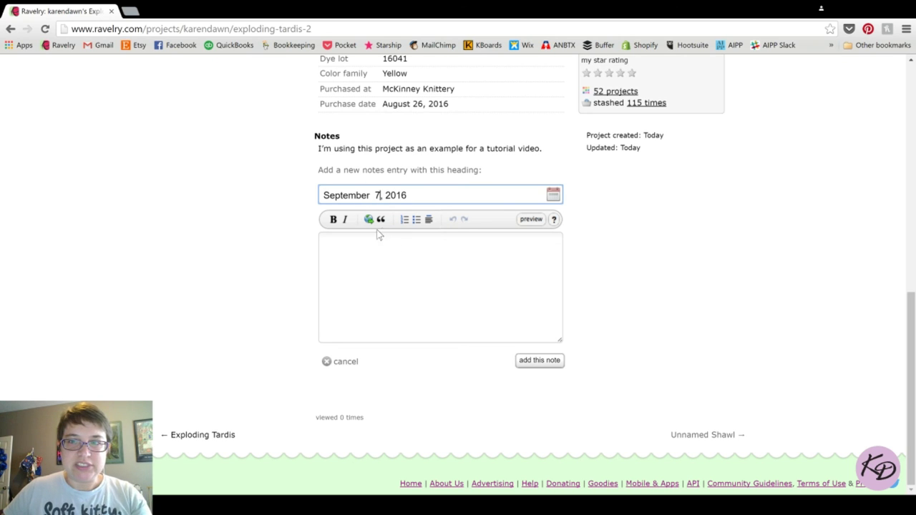
click(350, 262)
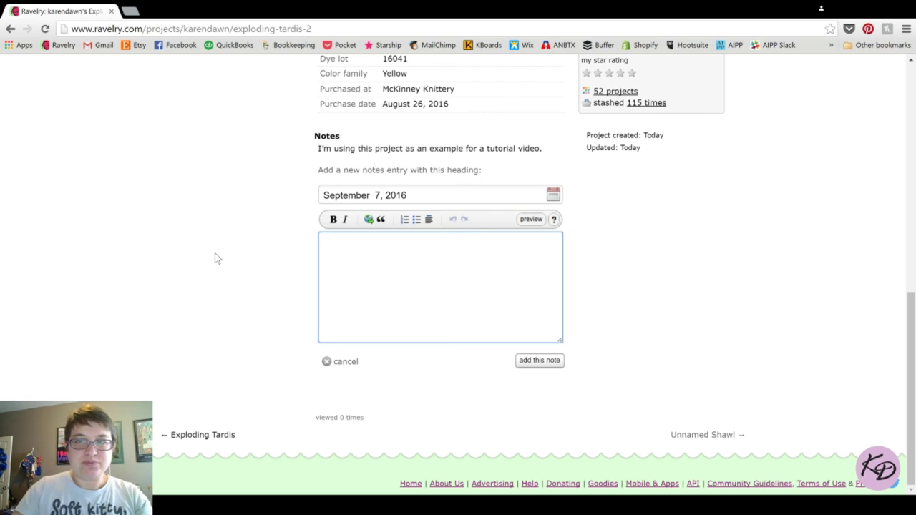
text(T)
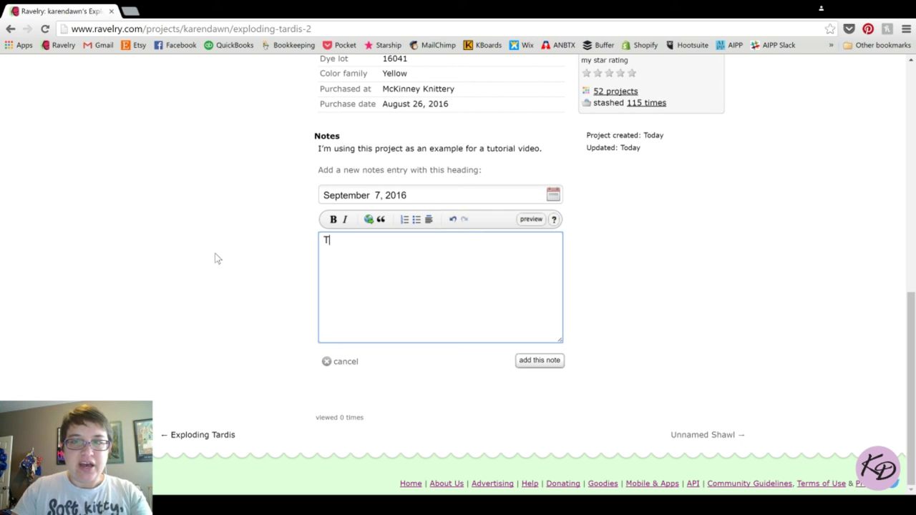
text(his is an updated note.)
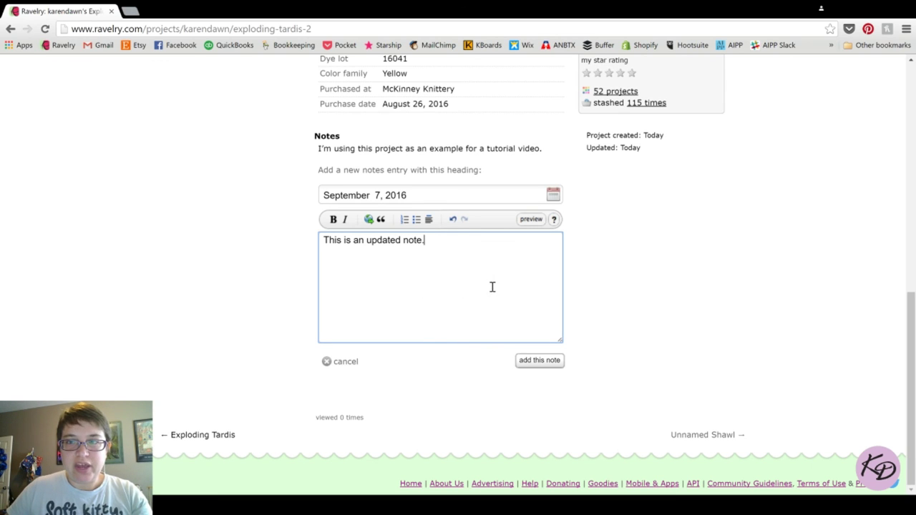
click(544, 362)
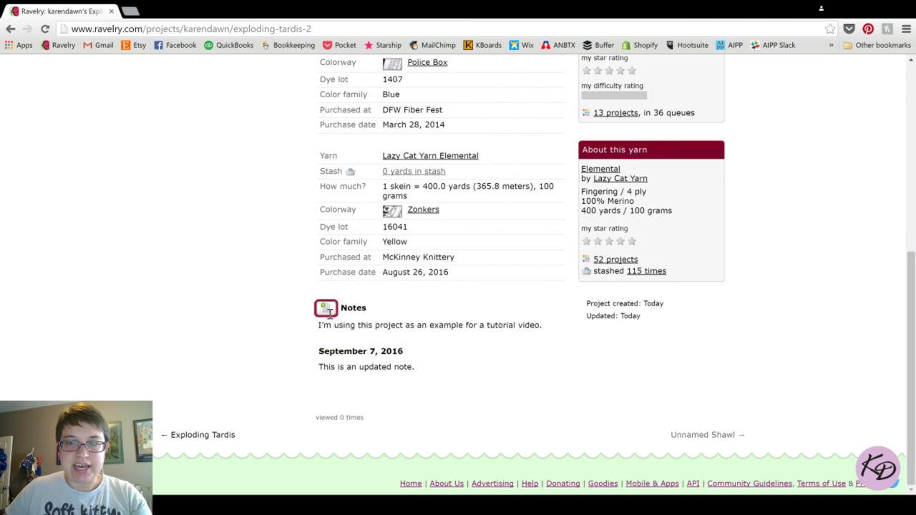
- Add another notes entry headed September 9, 2016 with the text "Another update."
click(326, 309)
click(379, 196)
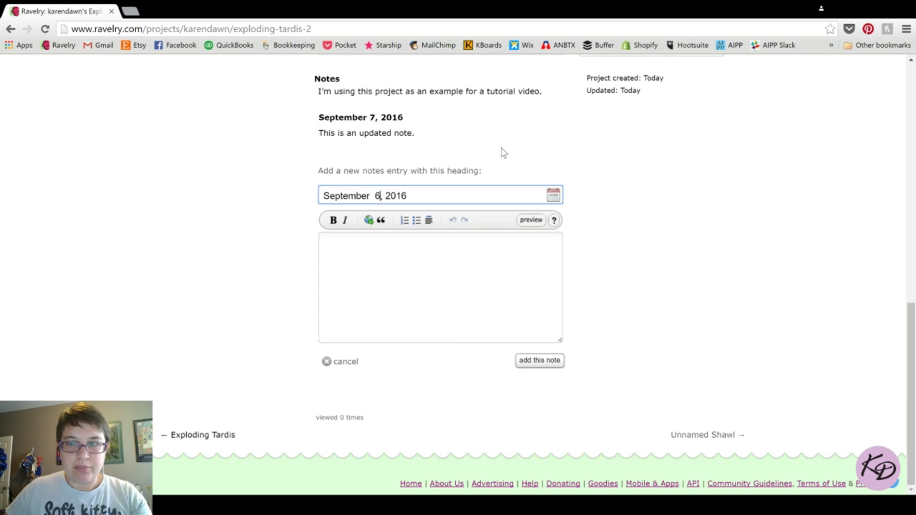
key(BackSpace)
text(9)
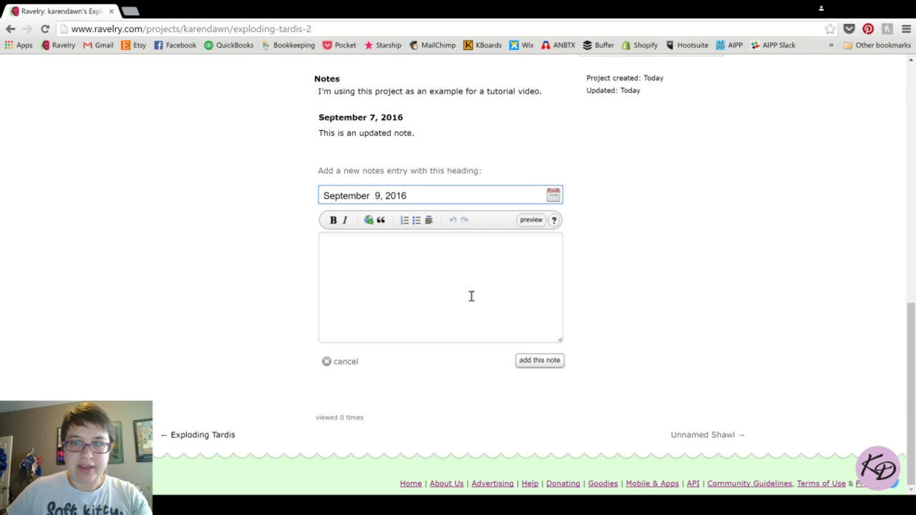
click(460, 270)
text(her update.)
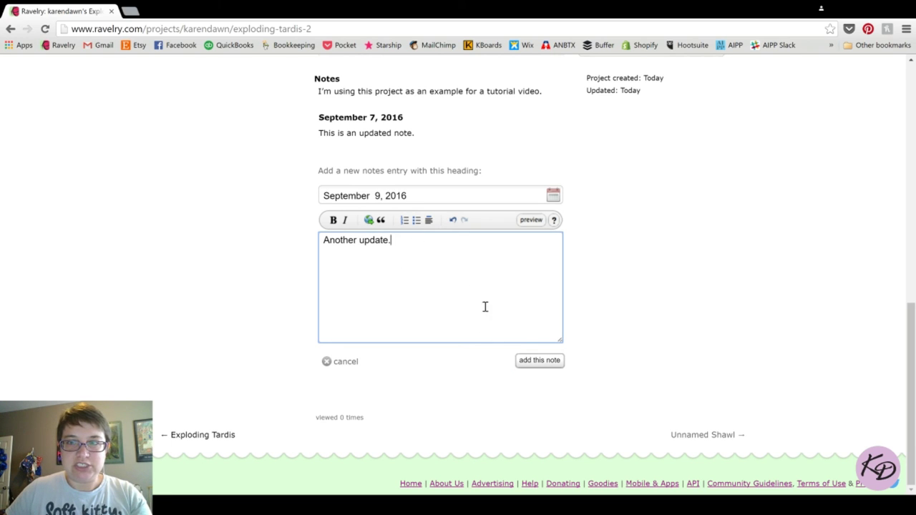
click(540, 360)
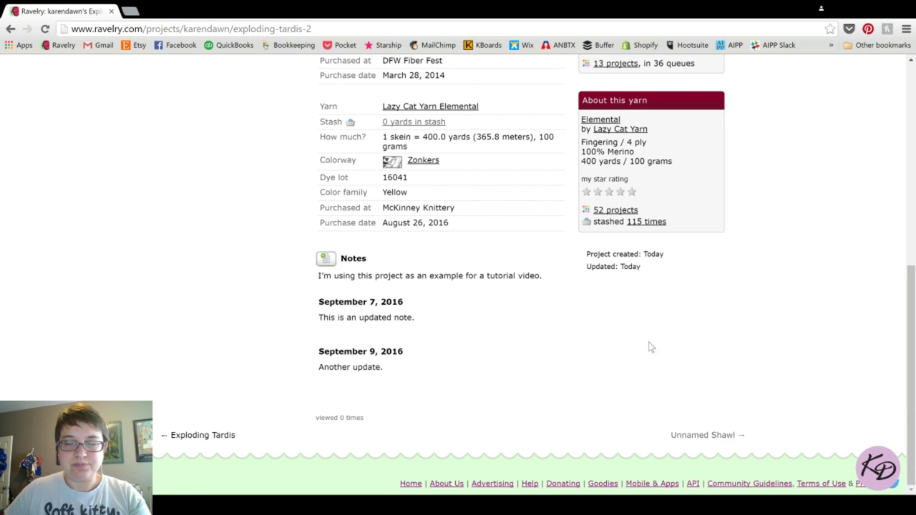
- Upload Gawain-in-Beaumains-1.jpg from the computer as a project photo and re-center it in its thumbnail
scroll(838, 249, up, 3)
scroll(840, 249, up, 4)
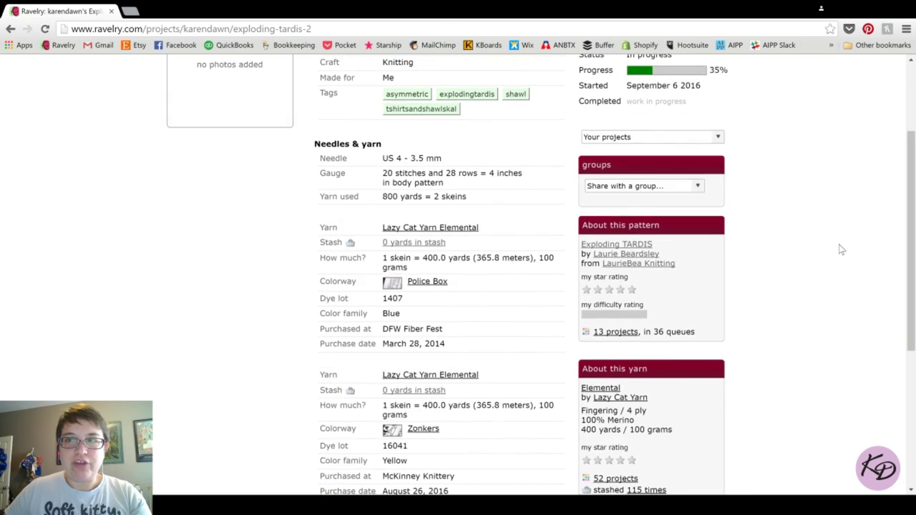
scroll(805, 256, up, 2)
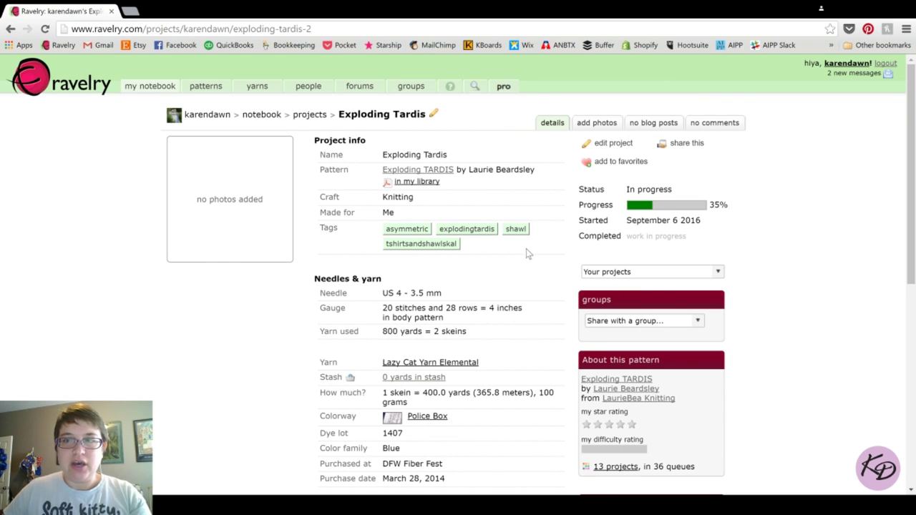
click(603, 127)
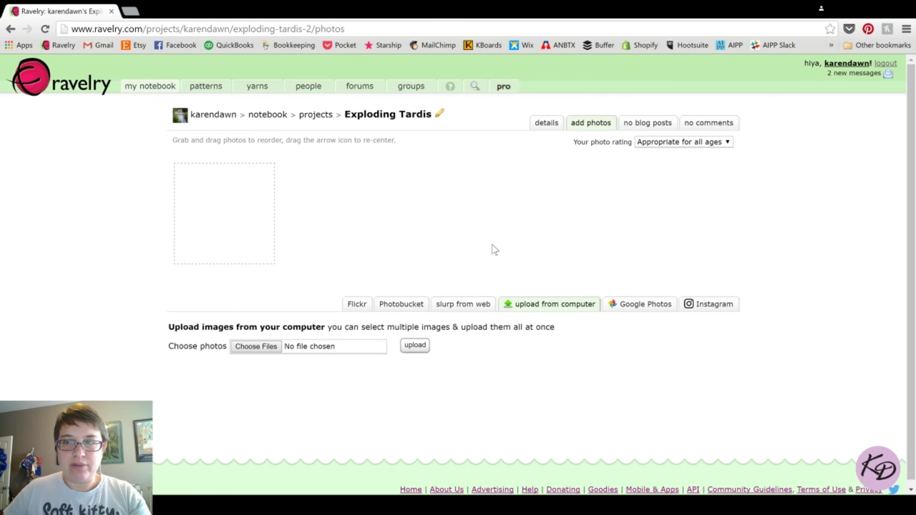
scroll(588, 194, down, 1)
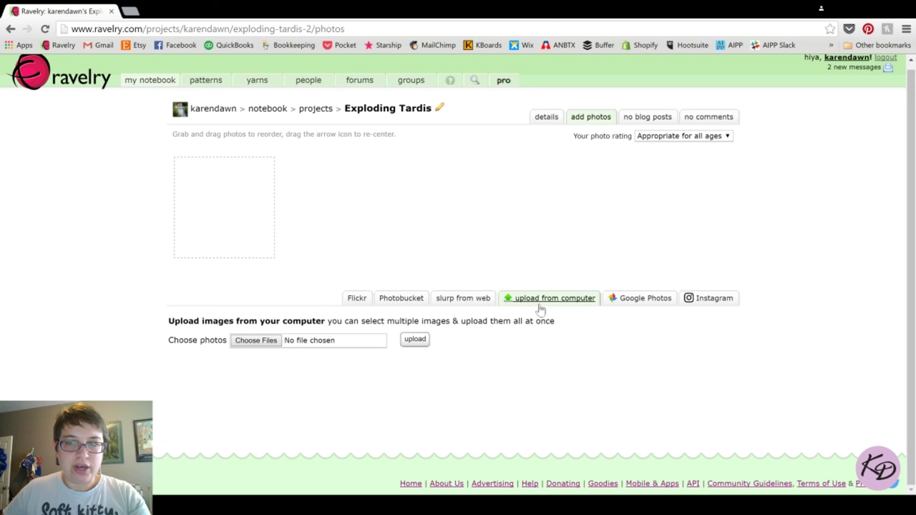
click(250, 344)
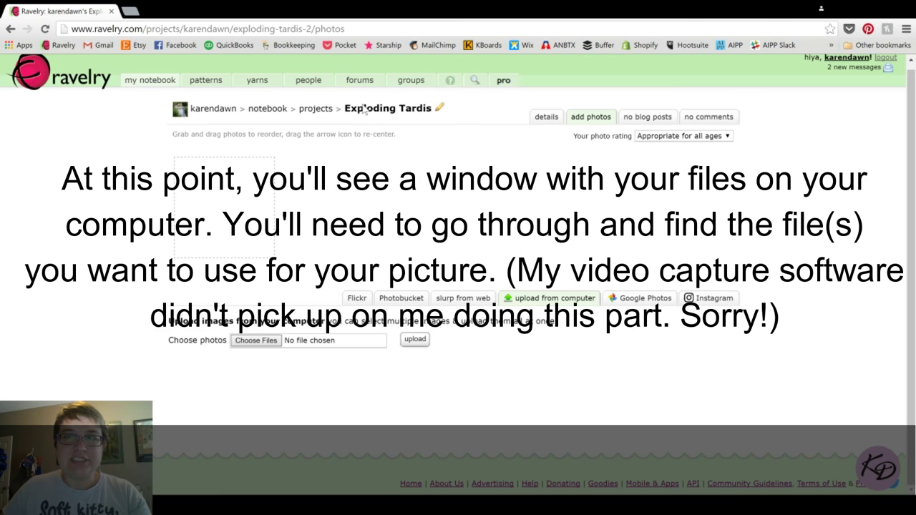
key(Return)
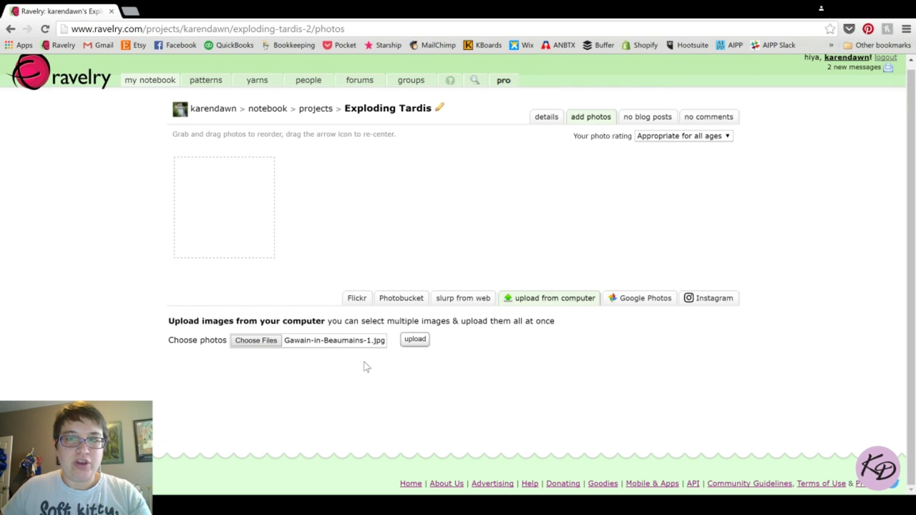
click(415, 342)
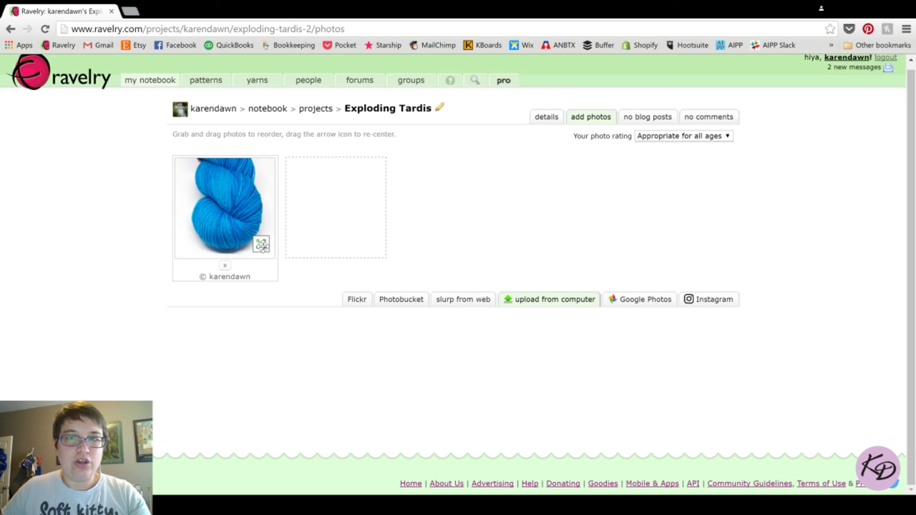
mouse_move(261, 245)
mouse_down()
mouse_move(230, 253)
mouse_move(302, 250)
mouse_move(261, 245)
mouse_up()
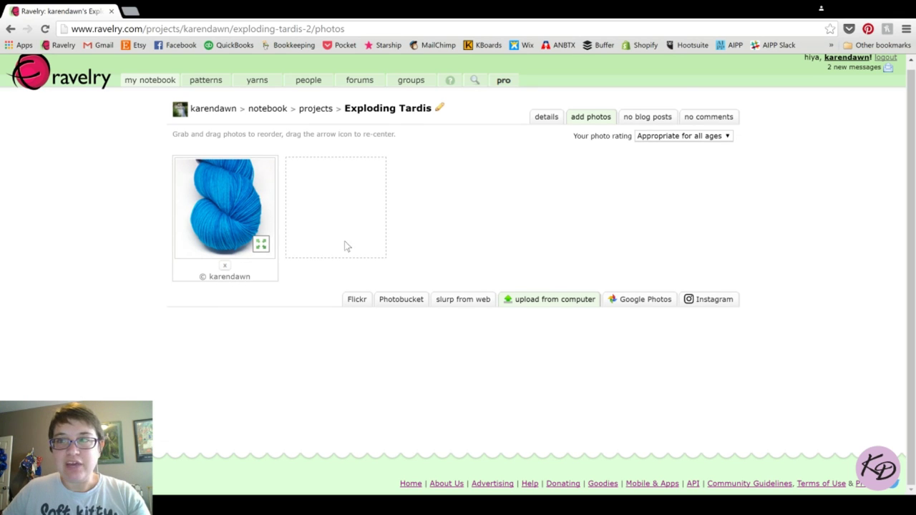
- Upload two more yarn photos from the computer, move the red skein photo to first place and return to the project details
click(546, 304)
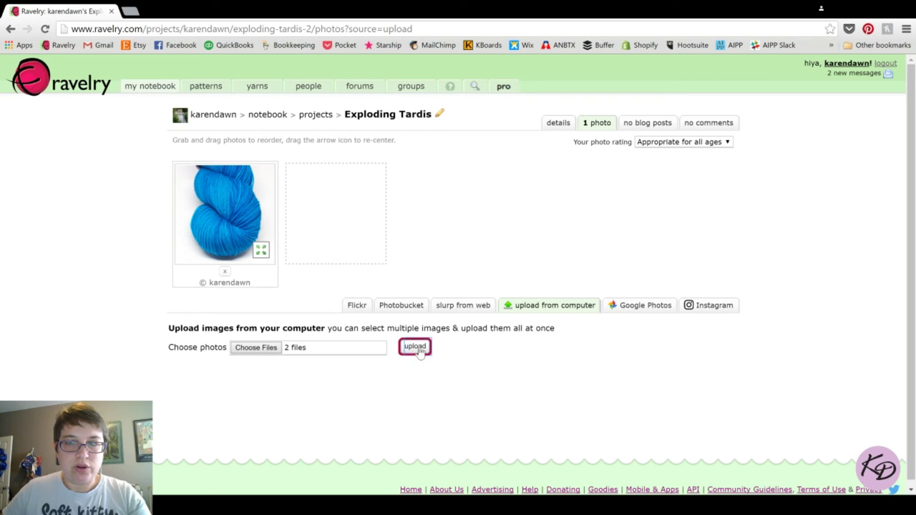
click(415, 346)
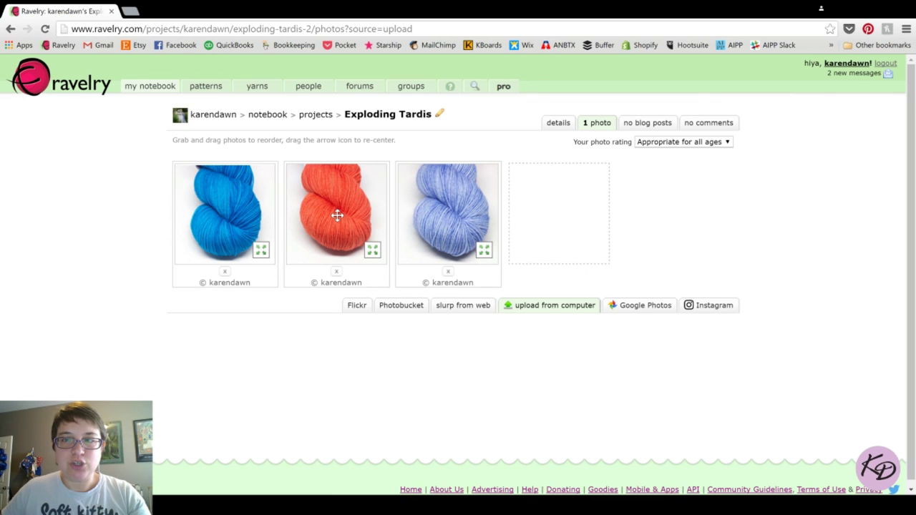
drag(337, 215, 212, 211)
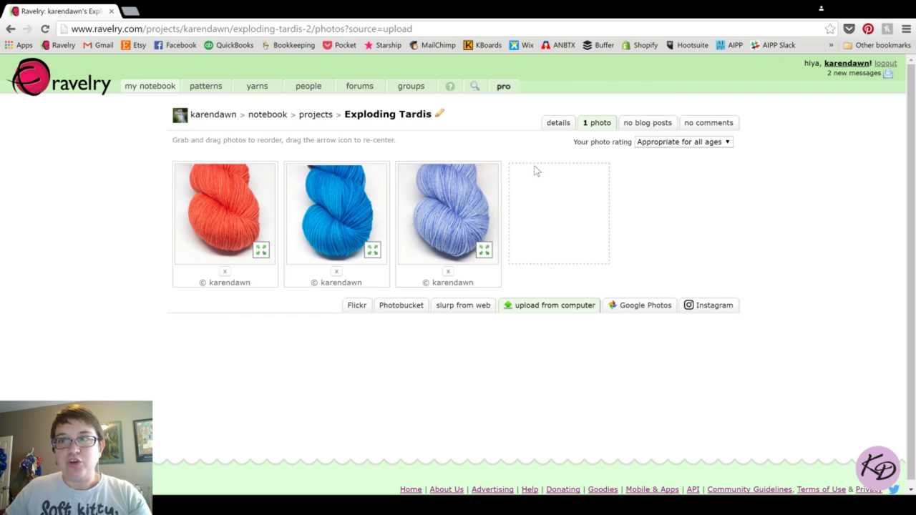
click(558, 123)
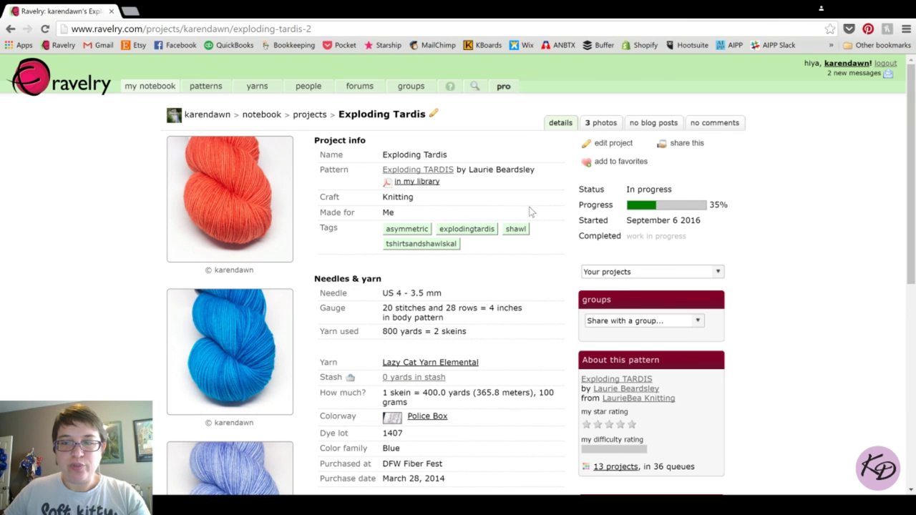
scroll(534, 216, down, 3)
scroll(534, 217, up, 3)
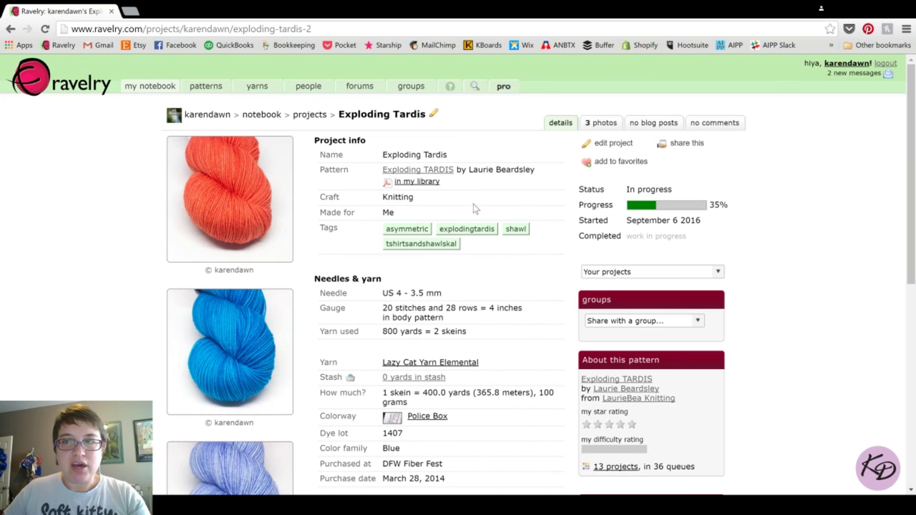
- Open the Exploding Tardis project for editing and set its made-for entry to "Gift for" plus the recipient's first name
click(614, 144)
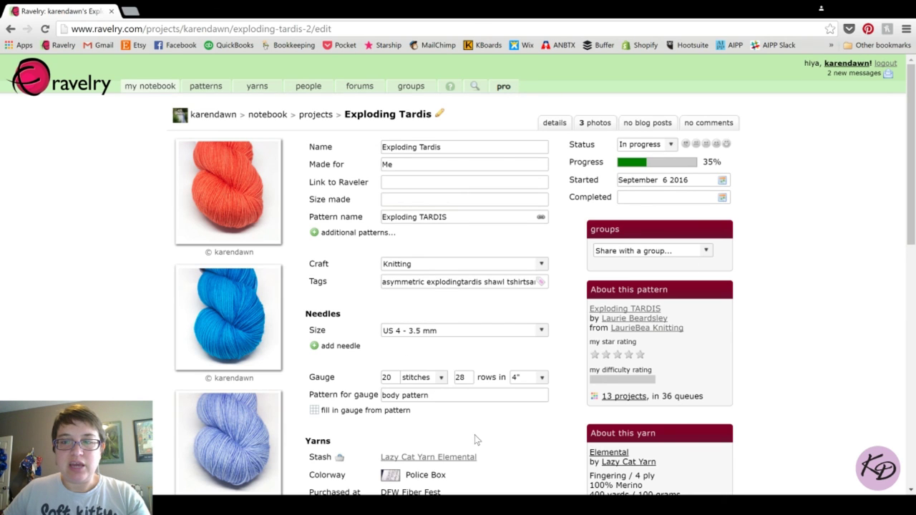
click(660, 165)
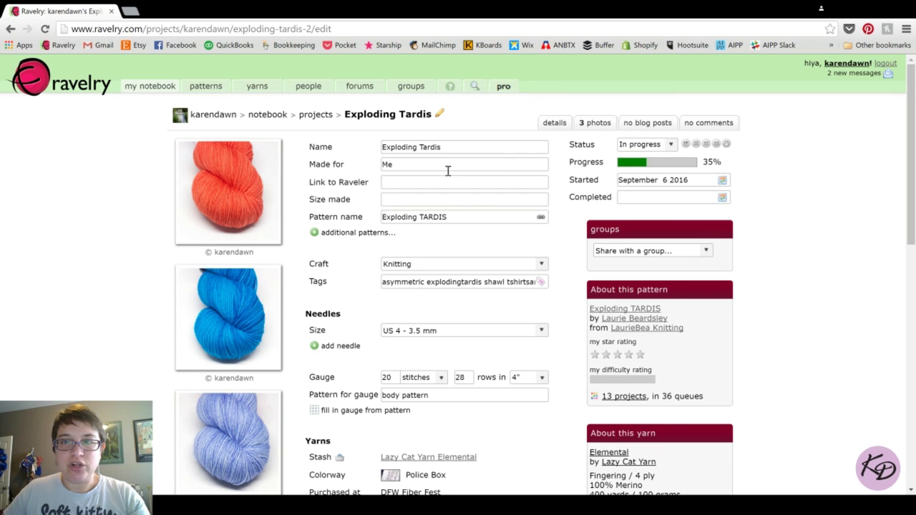
double_click(408, 166)
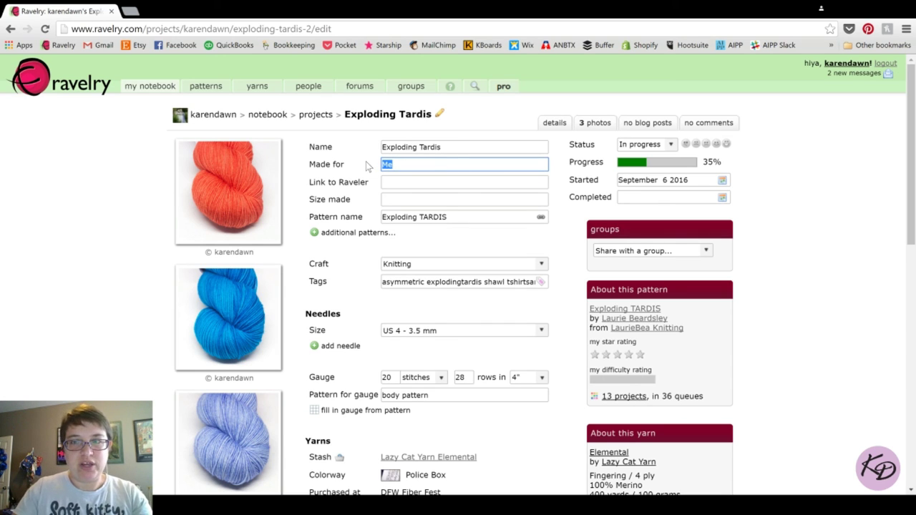
text(Gift for)
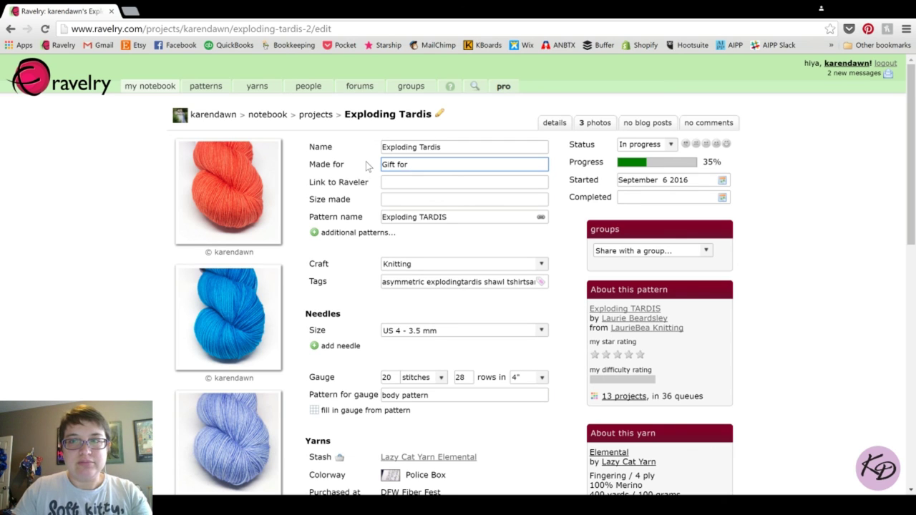
text( Sall)
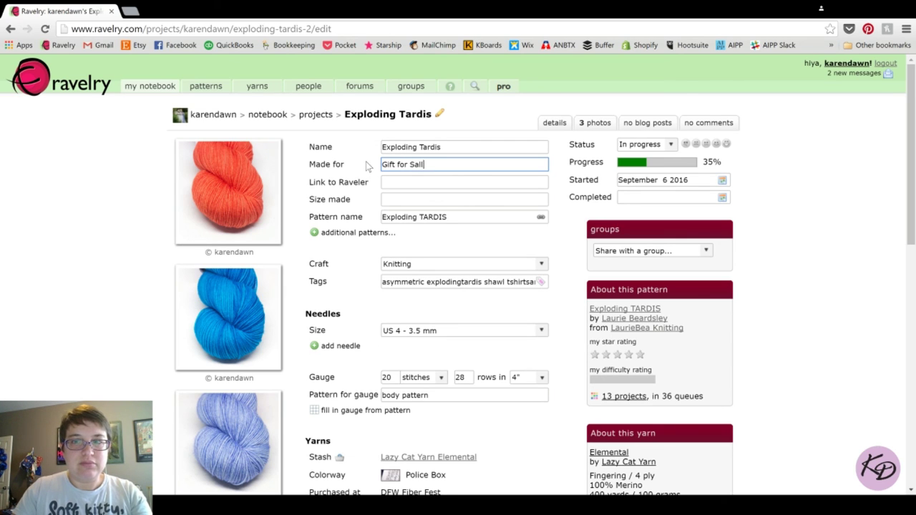
text(y)
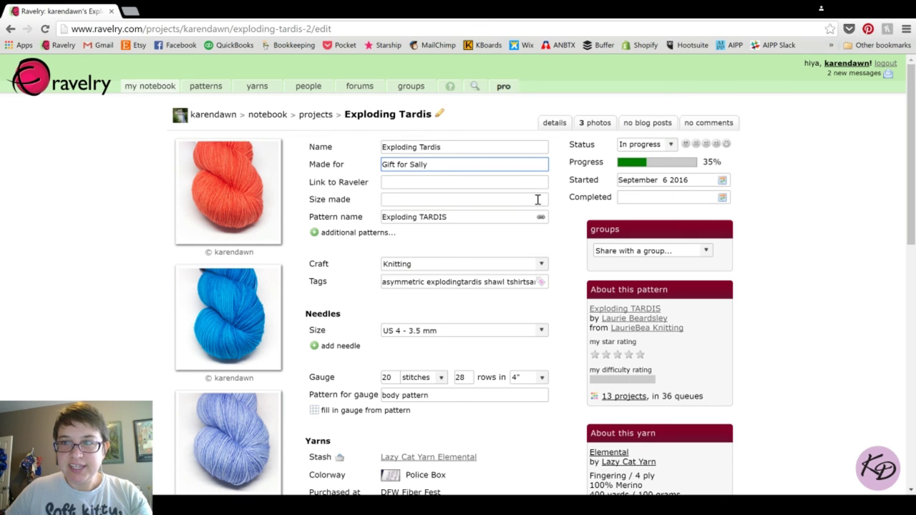
- Set the amount used of the Lazy Cat Yarn Elemental in the Police Box colorway to .8 skeins
scroll(549, 202, down, 1)
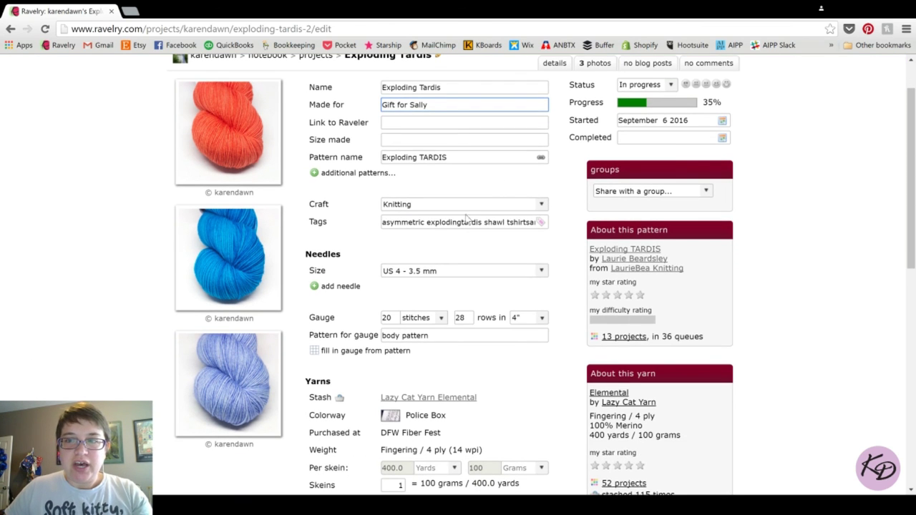
scroll(532, 257, down, 5)
scroll(565, 258, down, 4)
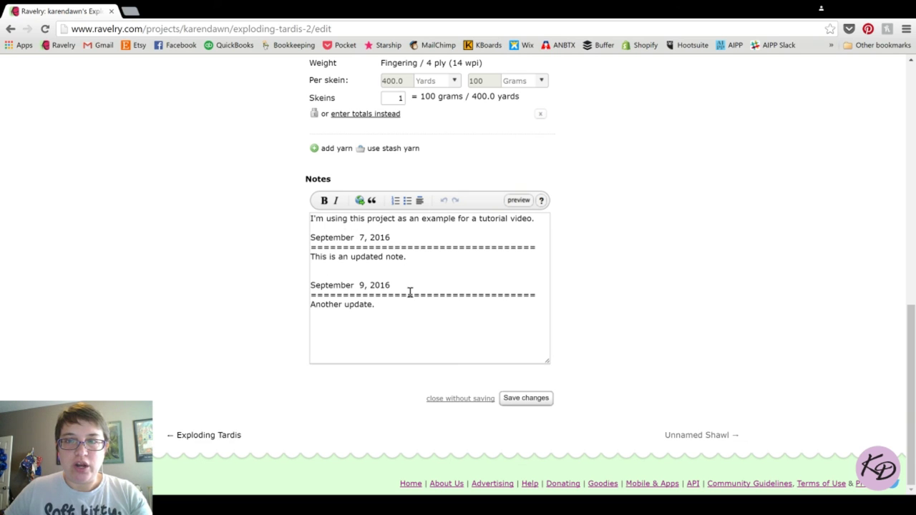
scroll(702, 255, up, 5)
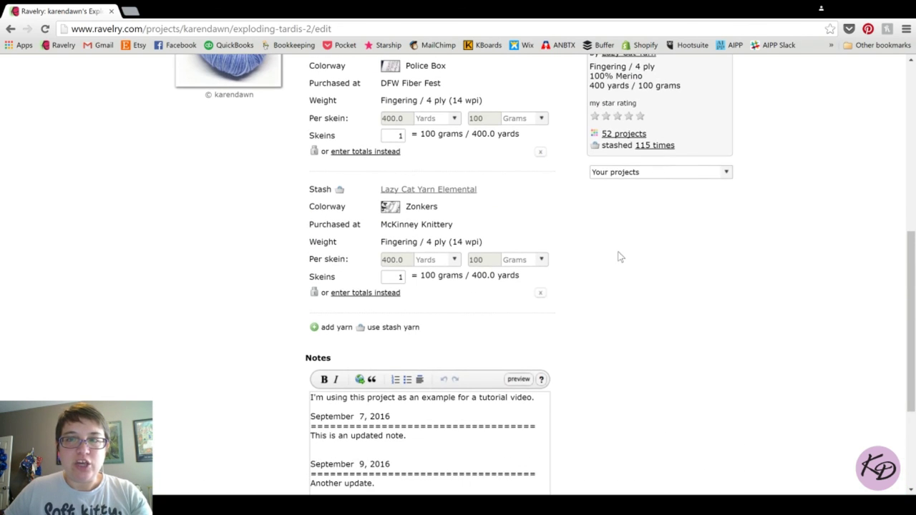
double_click(389, 199)
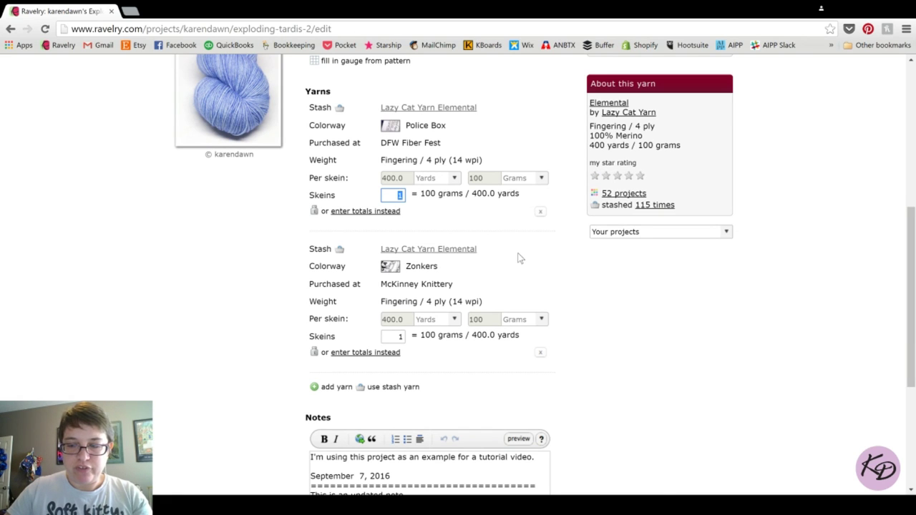
text(.8)
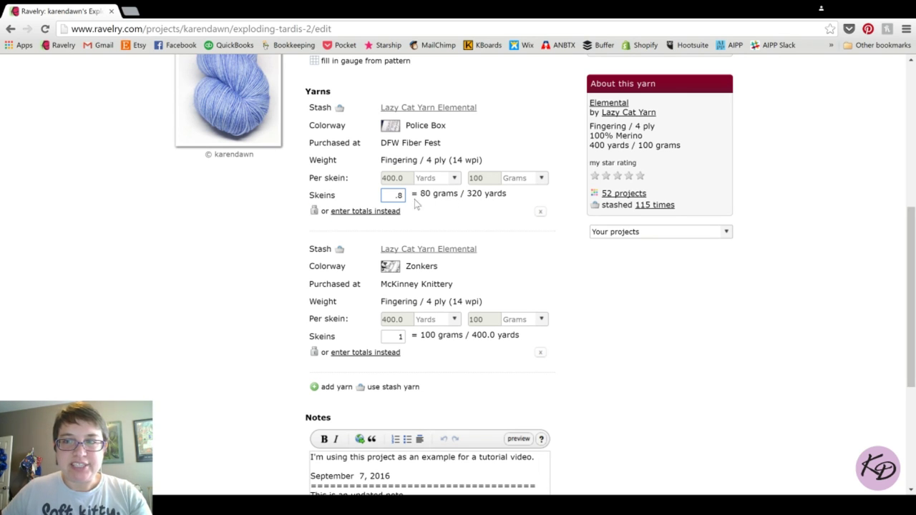
- Change the project status to Finished and set its progress to 100%
scroll(771, 196, up, 5)
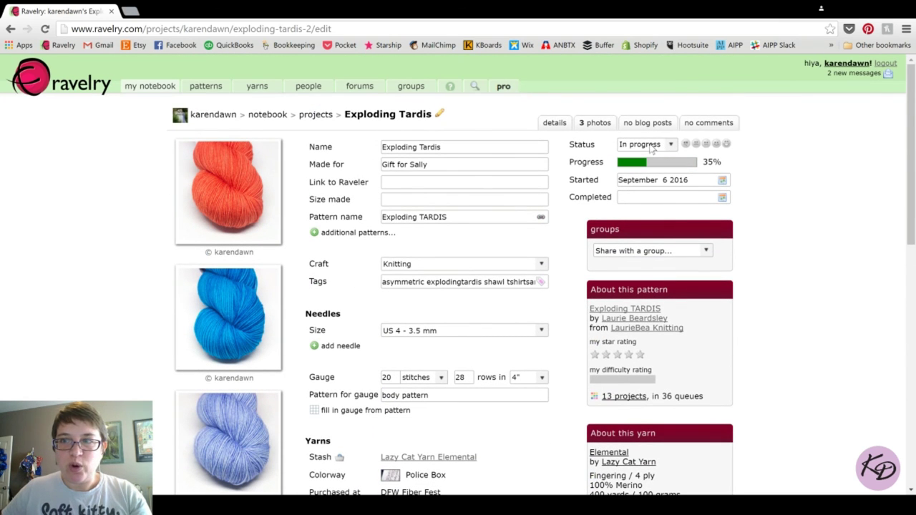
key(Down)
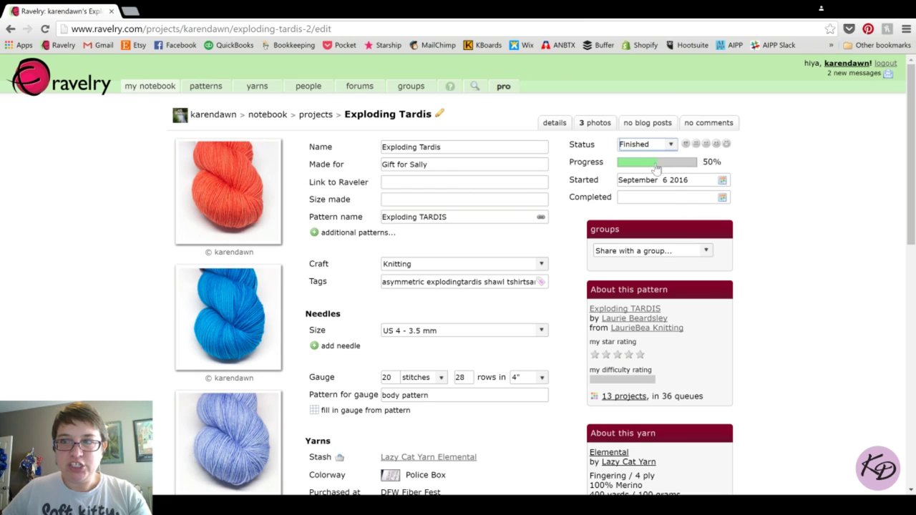
click(696, 162)
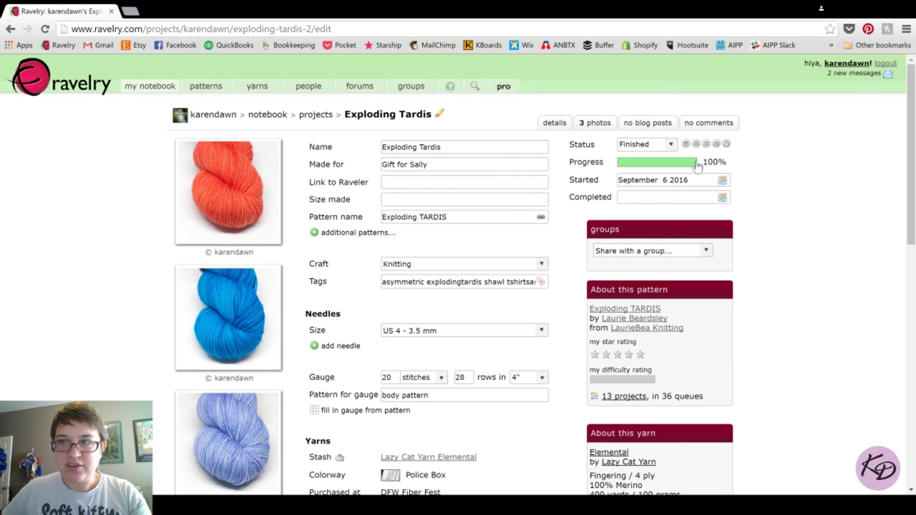
- Set the completed date to September 10, 2016 and save the project changes
click(723, 198)
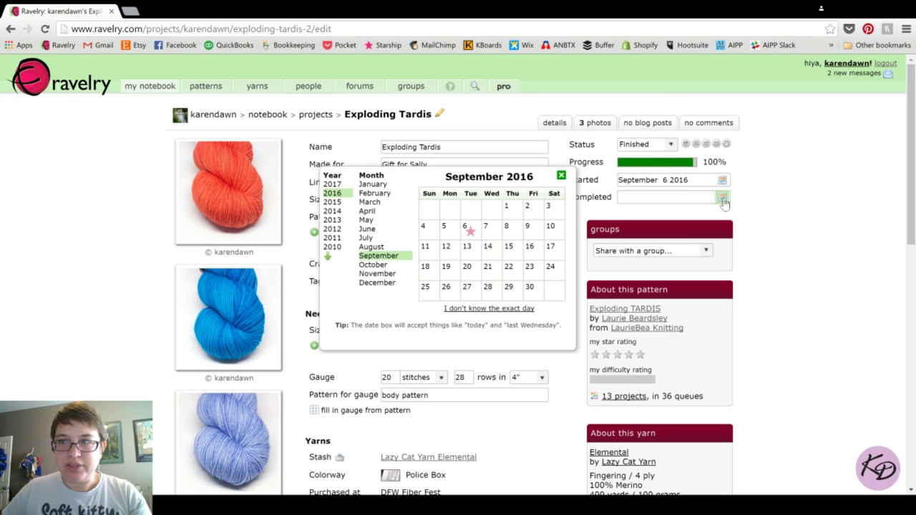
click(551, 225)
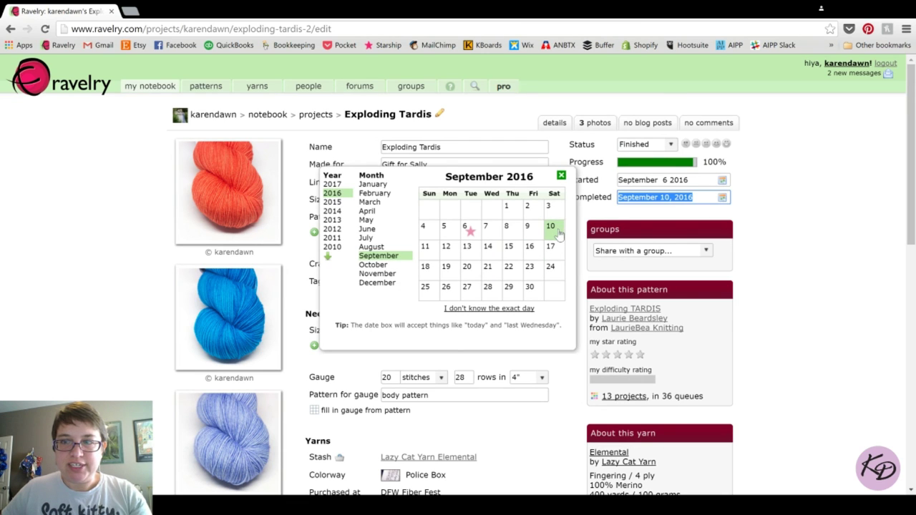
click(765, 203)
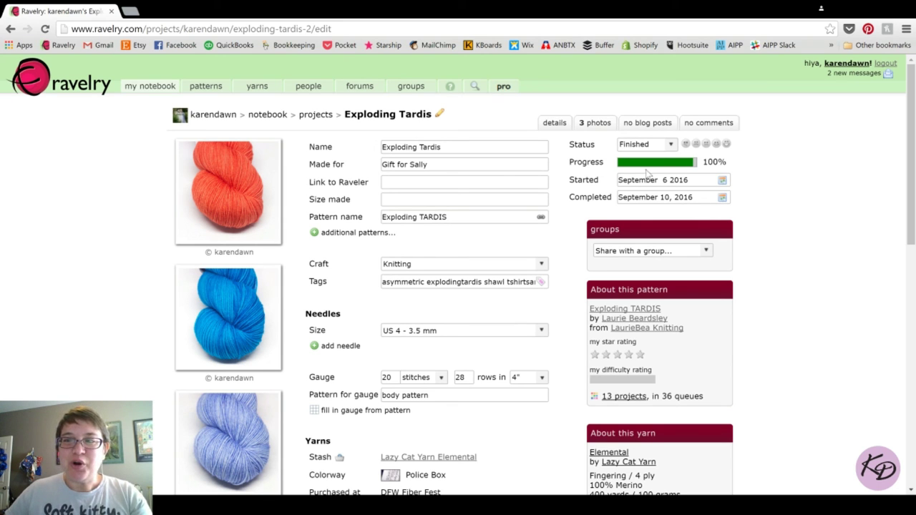
scroll(744, 198, down, 7)
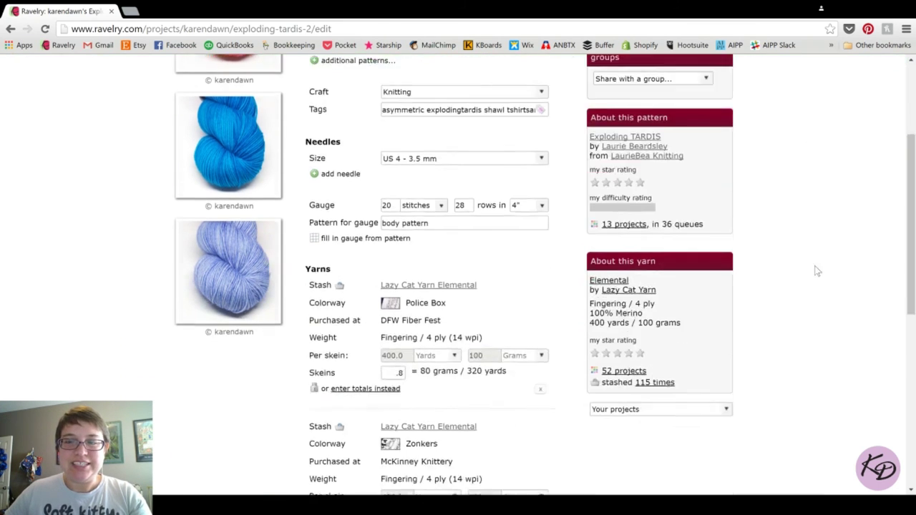
scroll(633, 327, down, 2)
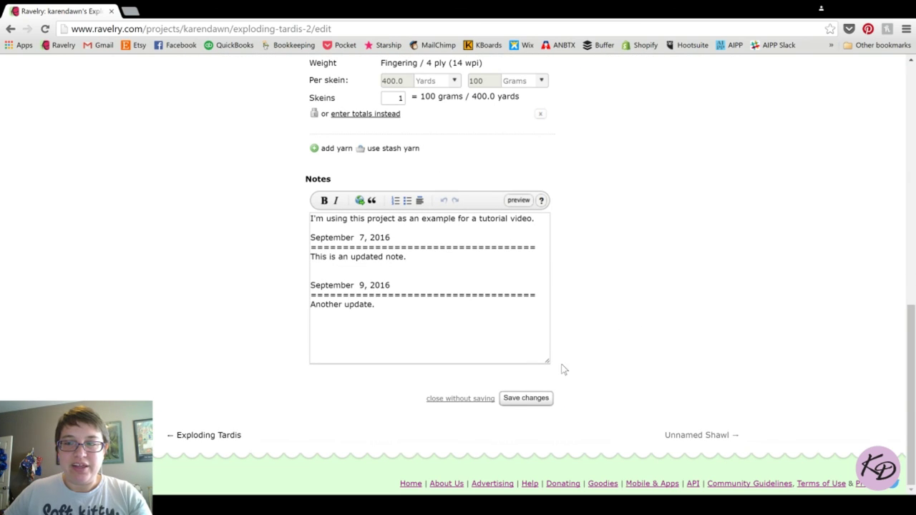
click(516, 398)
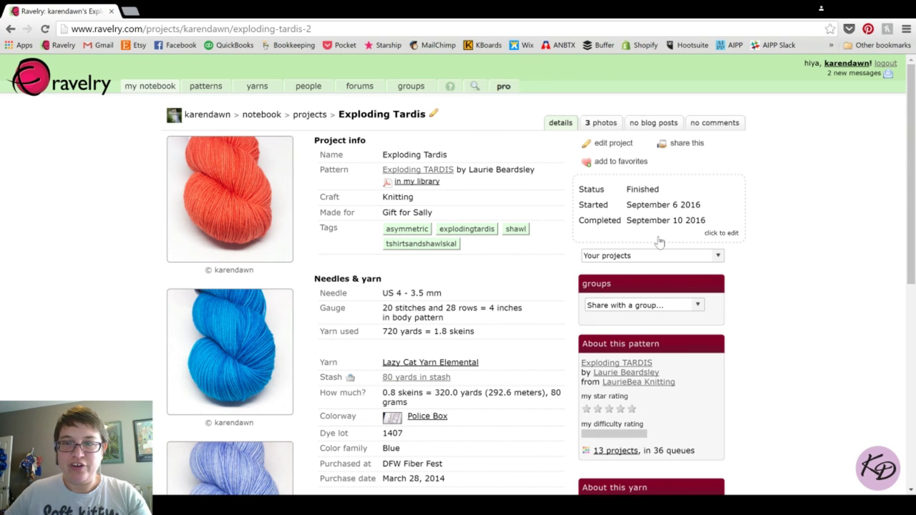
- Return to the projects list and delete the Exploding Tardis project, confirming the deletion
click(317, 118)
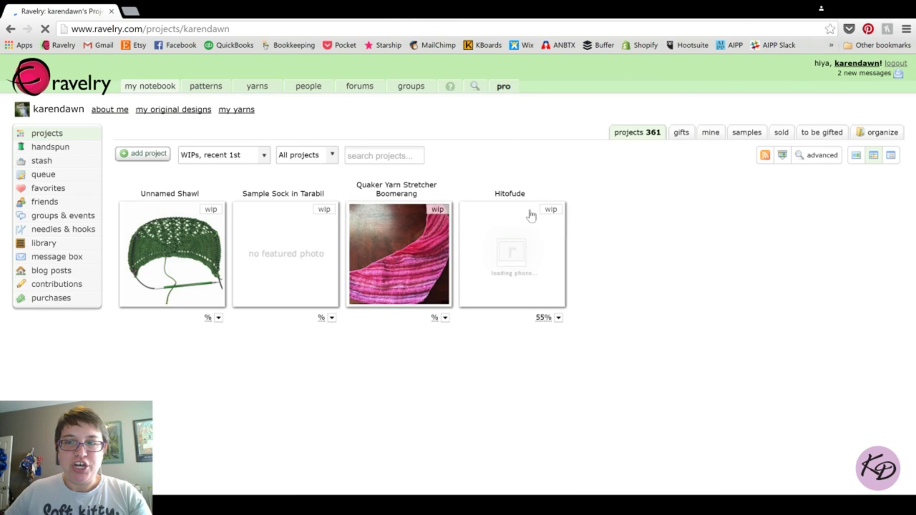
scroll(531, 225, down, 1)
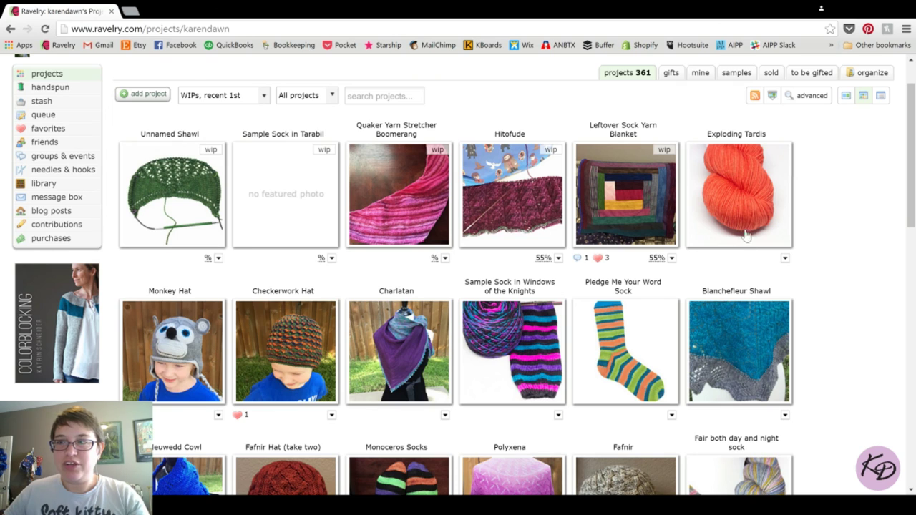
click(785, 259)
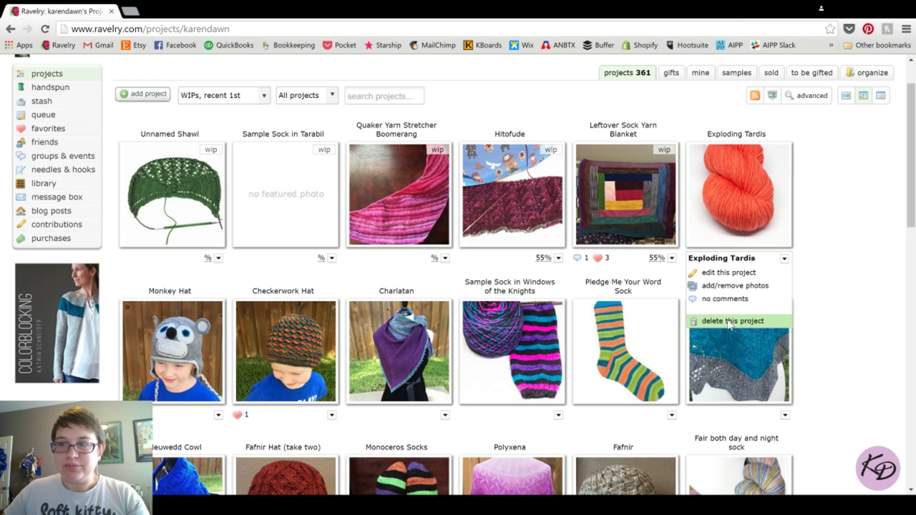
click(501, 100)
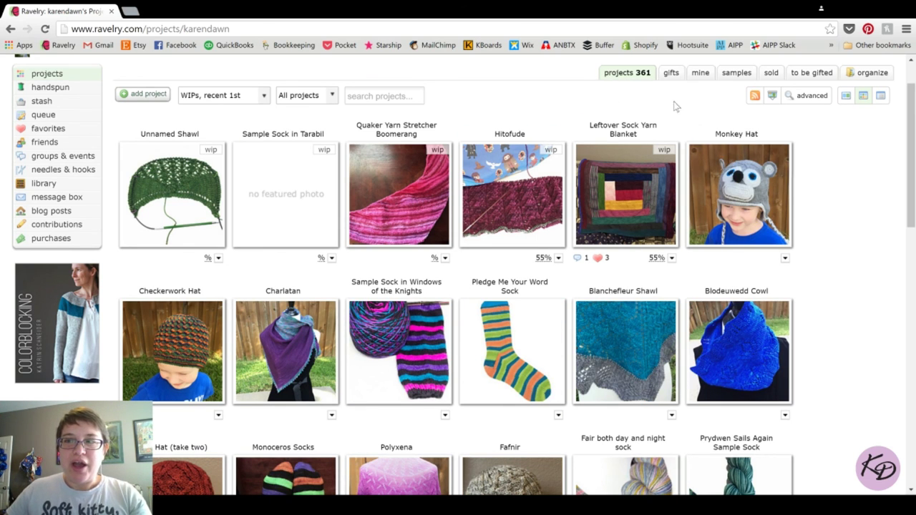
scroll(521, 118, up, 1)
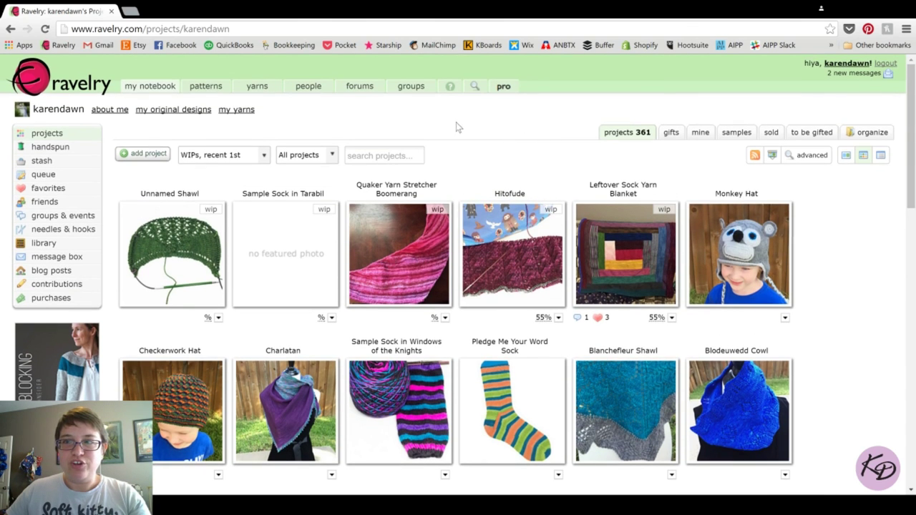